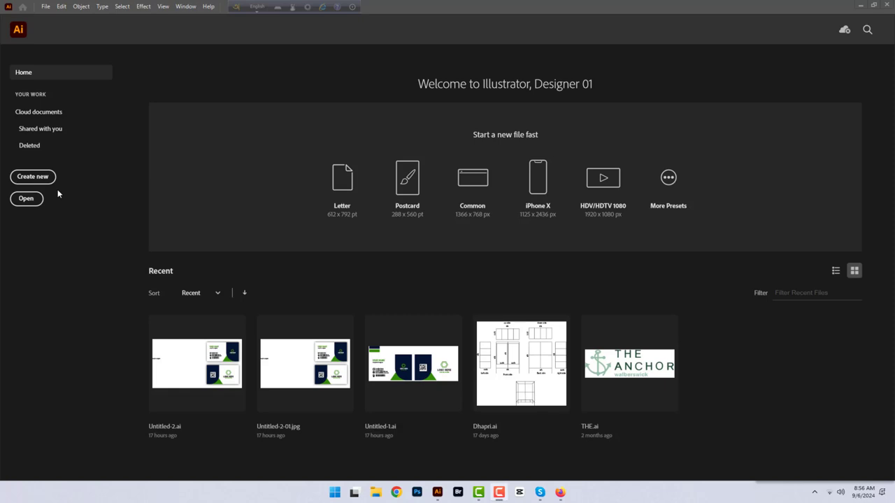
- Create a document with two landscape 3.5 × 2 in artboards and 0.125 in bleed on all sides
left_click(44, 181)
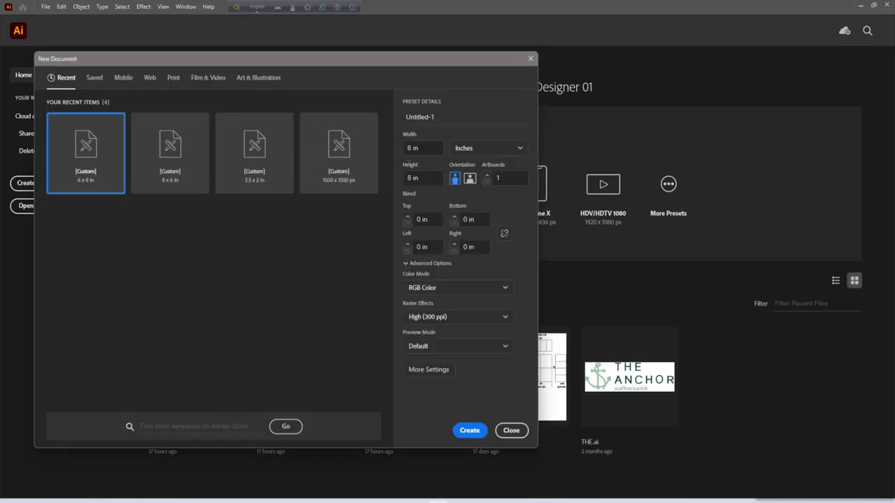
left_click(412, 148)
key("BackSpace")
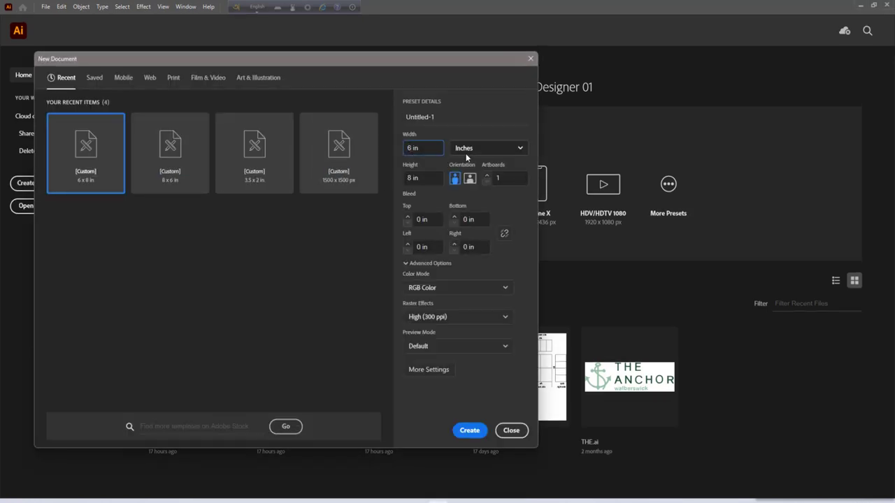
type("3.5")
key("BackSpace")
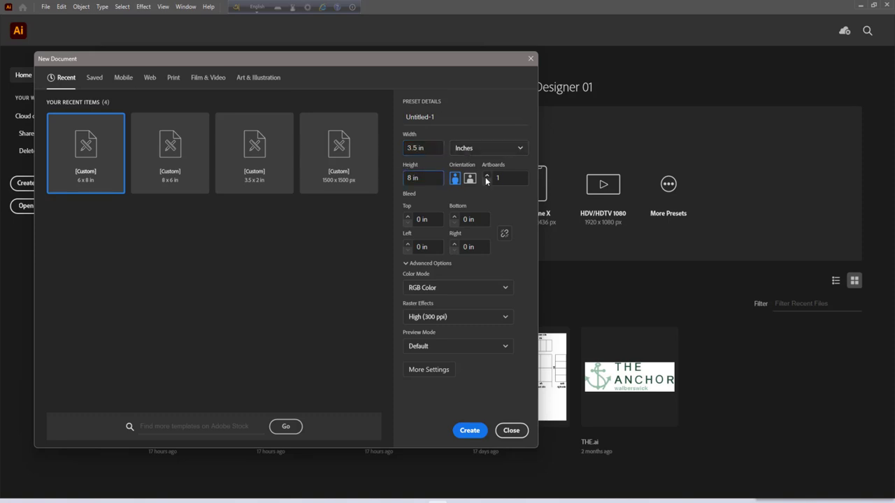
type("2")
left_click(469, 180)
left_click(486, 175)
left_click(418, 219)
type(".125")
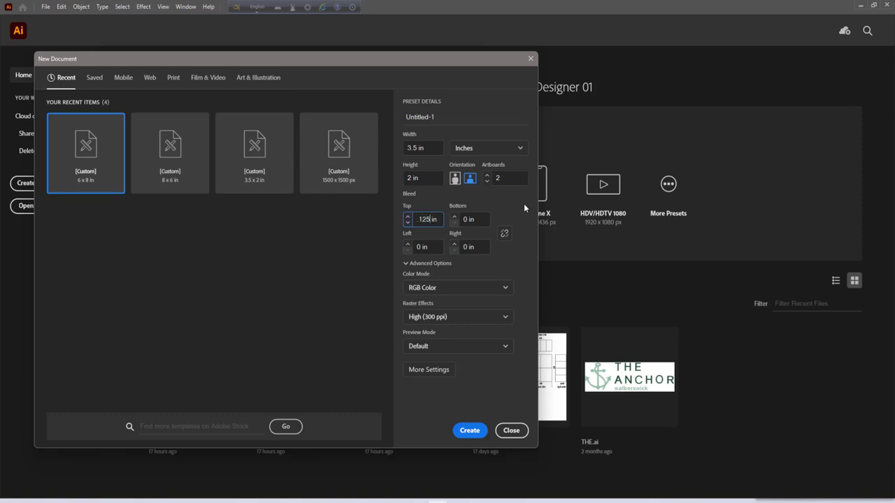
left_click(504, 234)
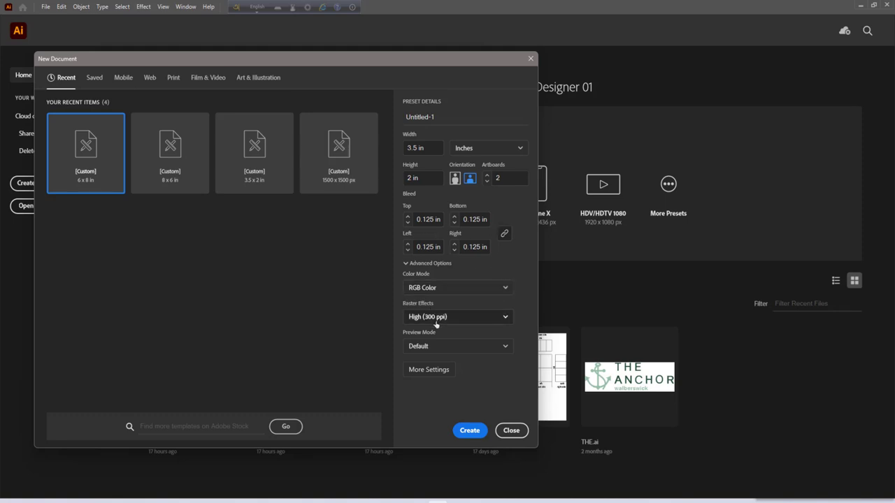
left_click(471, 432)
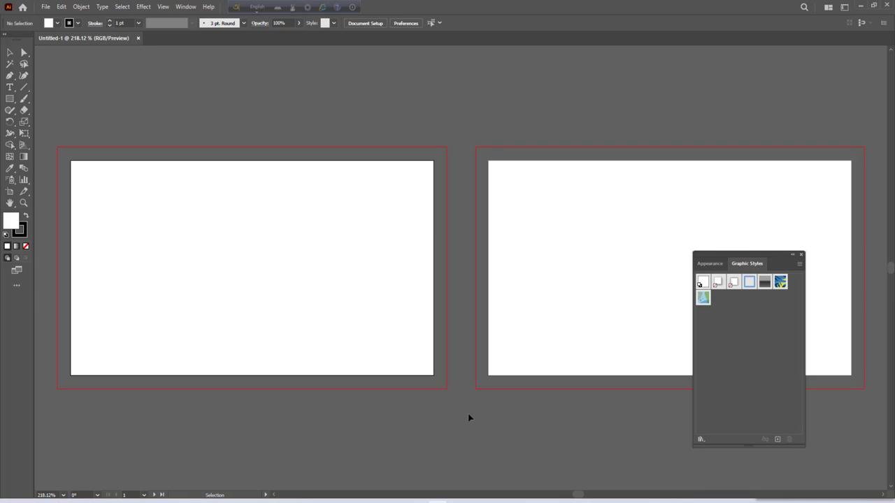
- Reset the workspace to the Essentials Classic layout
left_click(192, 6)
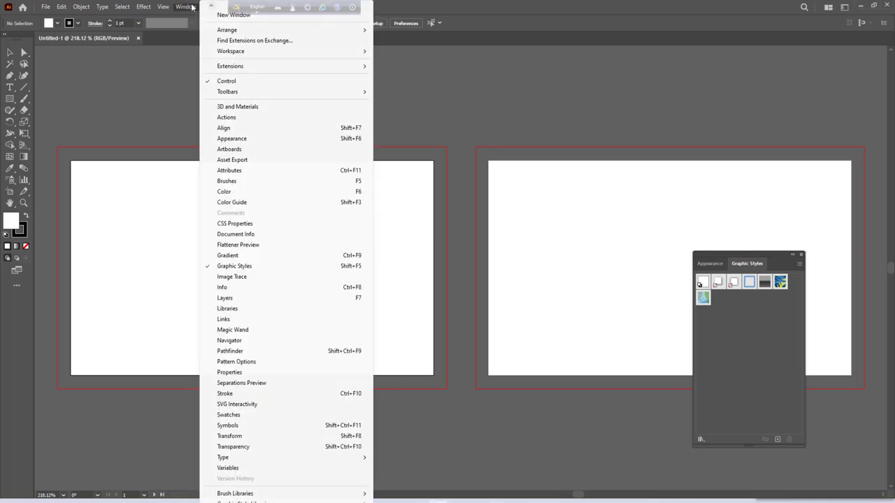
mouse_move(230, 51)
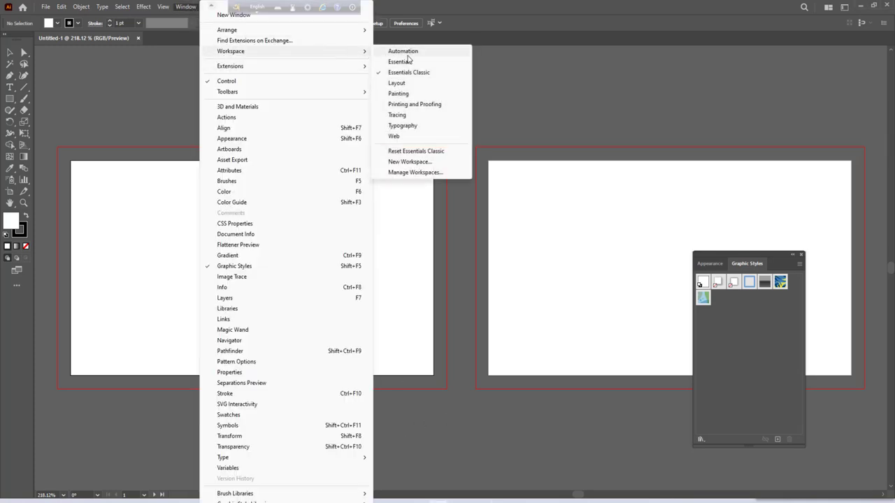
left_click(400, 151)
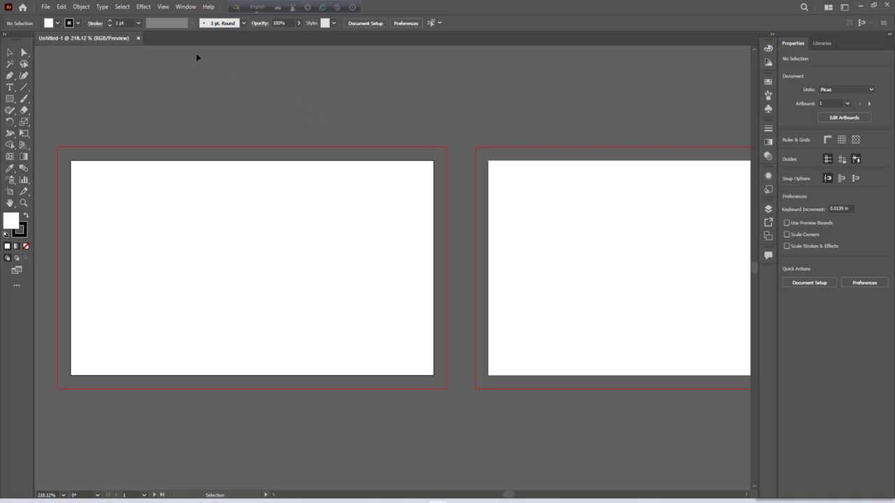
left_click(9, 99)
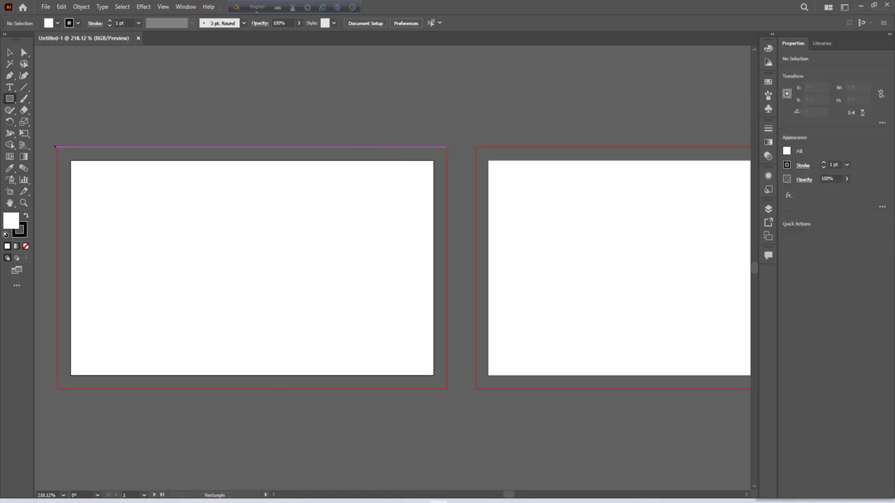
- Draw a white, stroke-less 3.75 × 2.25 in rectangle over the first artboard and its bleed
mouse_move(58, 147)
left_mouse_down()
mouse_move(361, 345)
mouse_move(445, 388)
left_mouse_up()
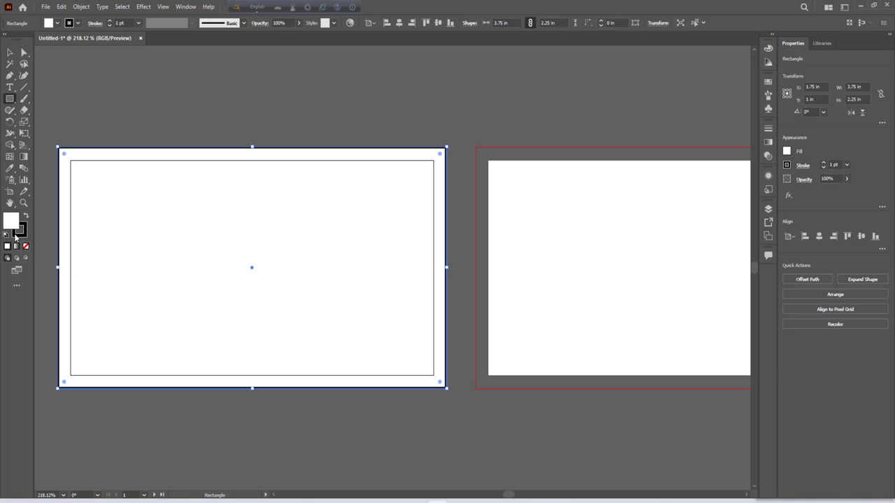
left_click(16, 236)
left_click(26, 247)
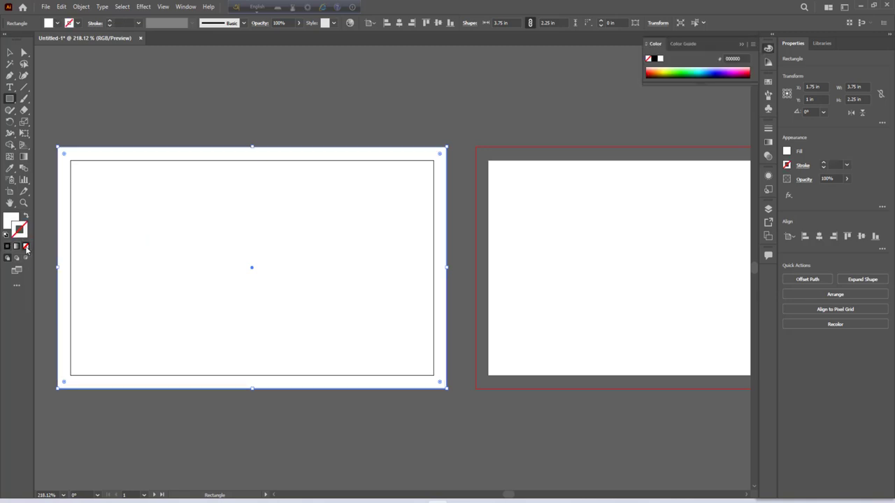
key("v")
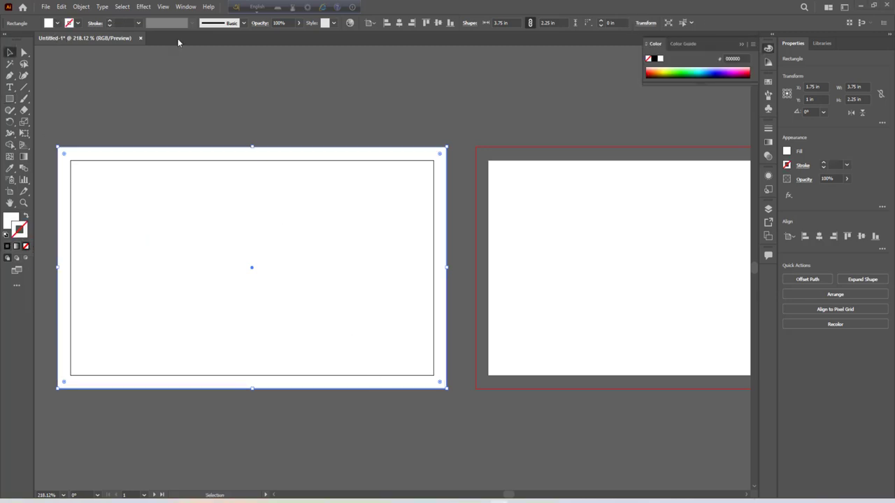
left_click(83, 8)
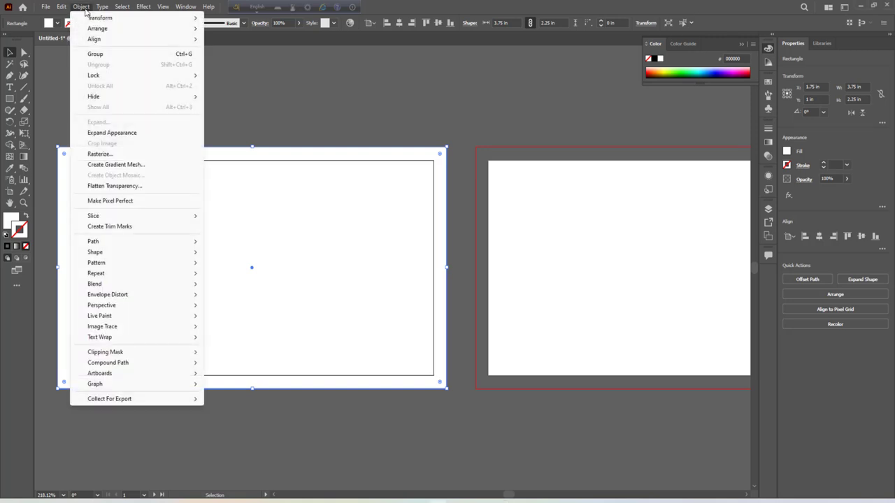
mouse_move(93, 241)
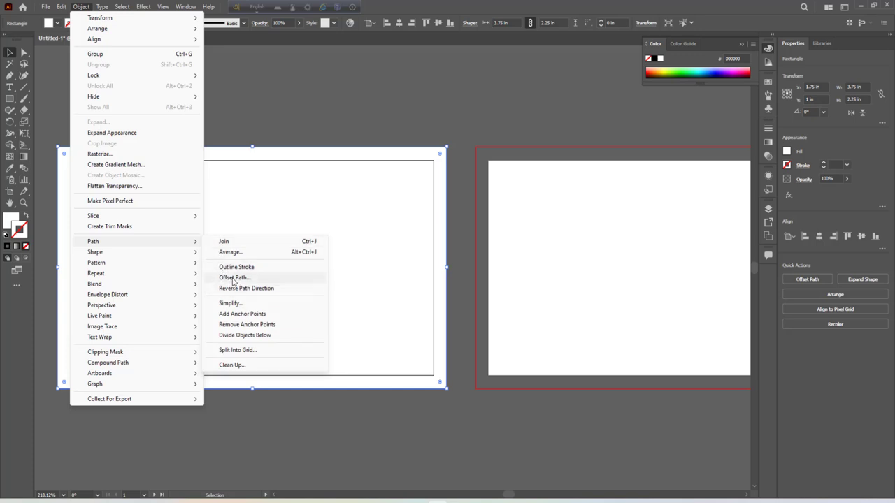
- Offset the rectangle by -0.25 in and turn the inset copy into a safe-area guide
left_click(234, 278)
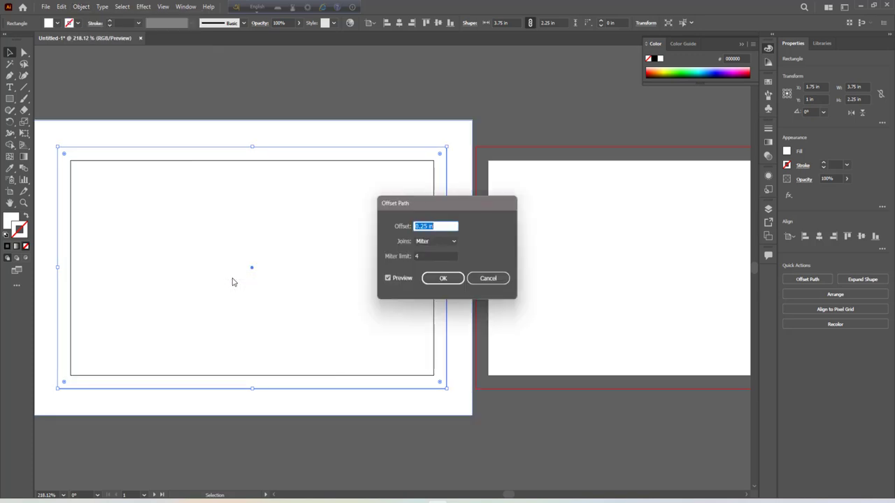
left_click(416, 226)
left_click(435, 279)
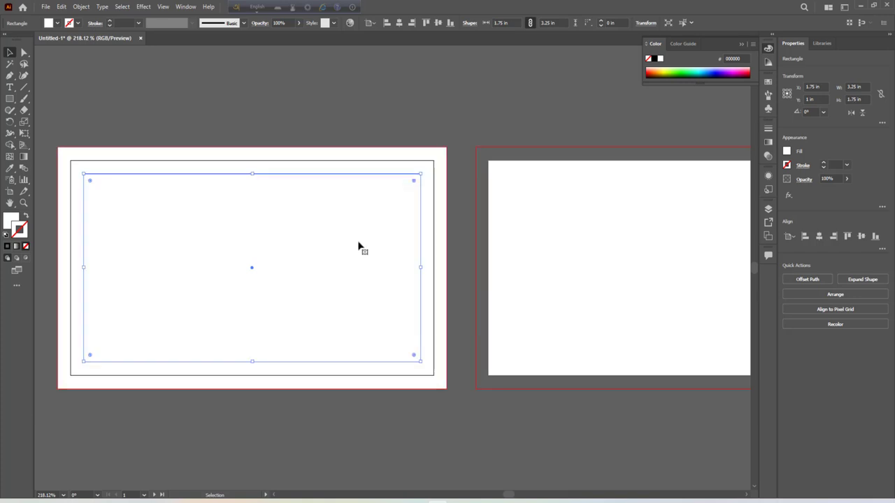
right_click(332, 225)
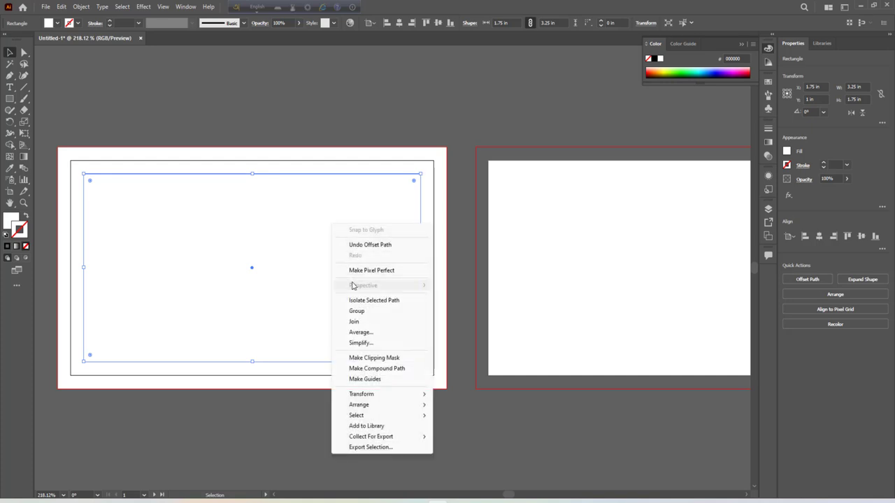
left_click(374, 379)
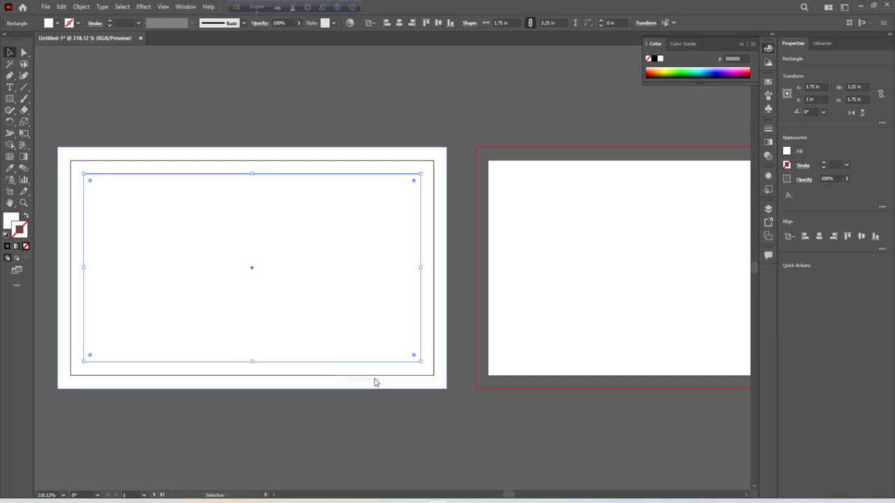
- Alt-drag a copy of the background rectangle and guide onto the second artboard
left_click(339, 131)
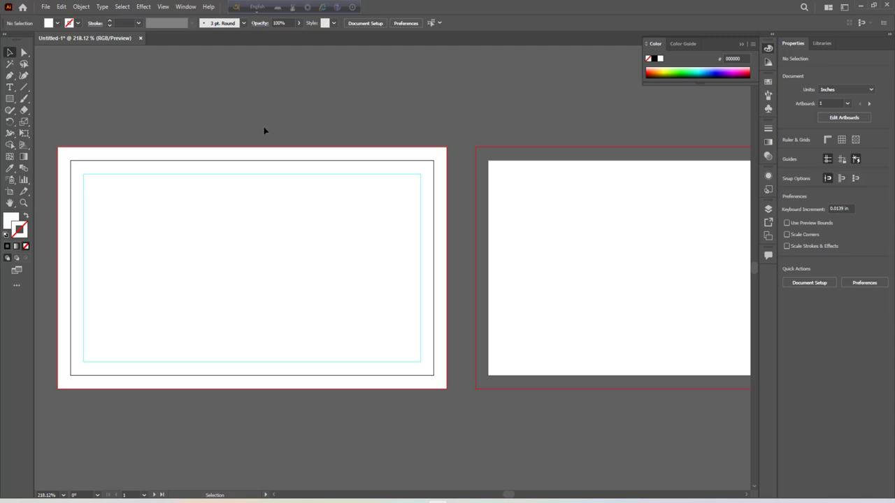
left_click_drag(265, 164, 445, 331)
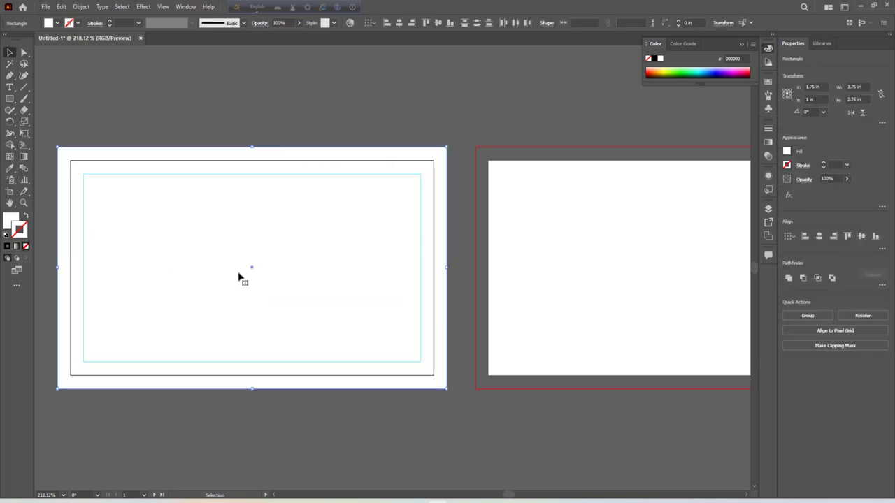
left_click_drag(238, 278, 657, 278)
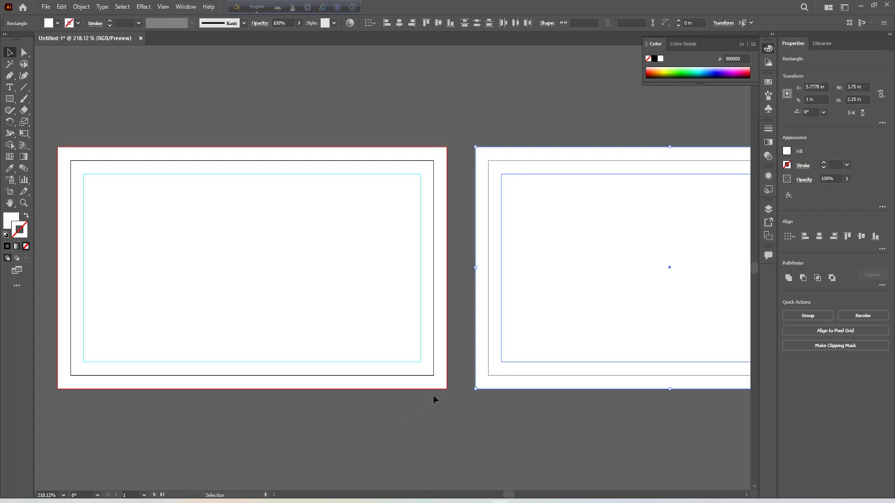
- Lock the white background rectangles on both artboards with Ctrl+2
scroll(478, 371, "down", 2)
left_click_drag(556, 352, 471, 290)
left_click(281, 267)
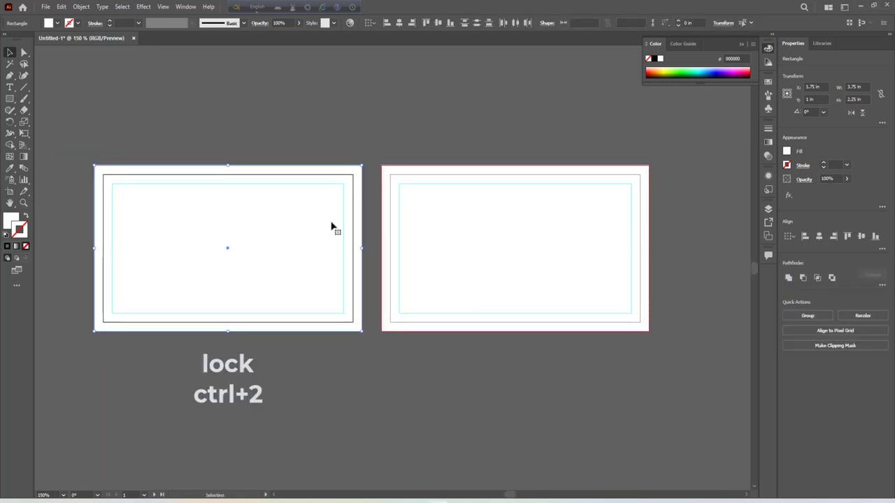
key("ctrl+2")
left_click_drag(462, 183, 553, 273)
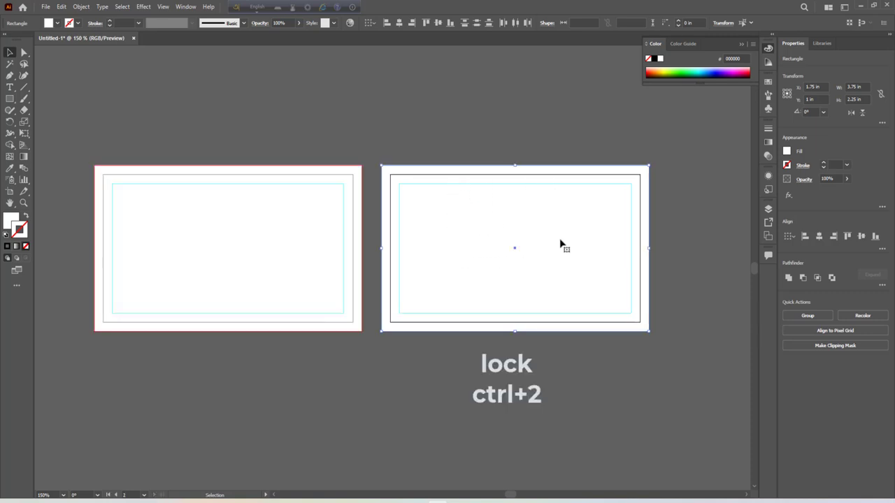
key("ctrl+2")
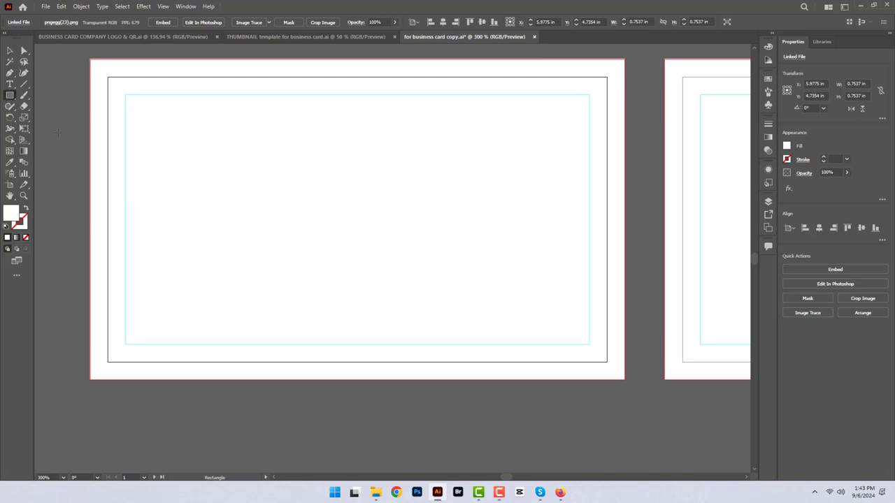
- Add a 1.70 × 0.70 in logo-red bar at the card's left edge with rounded right corners
left_click_drag(89, 166, 312, 250)
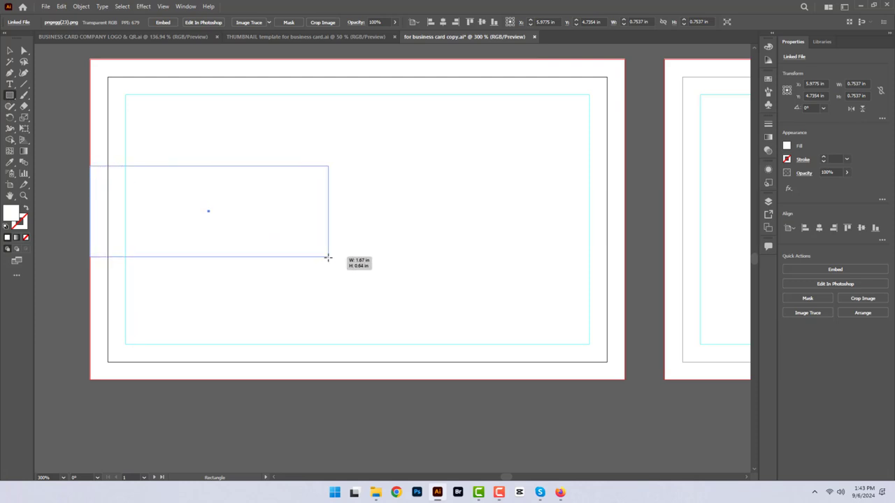
left_click_drag(313, 249, 332, 265)
scroll(378, 175, "up", 1)
scroll(388, 200, "up", 4)
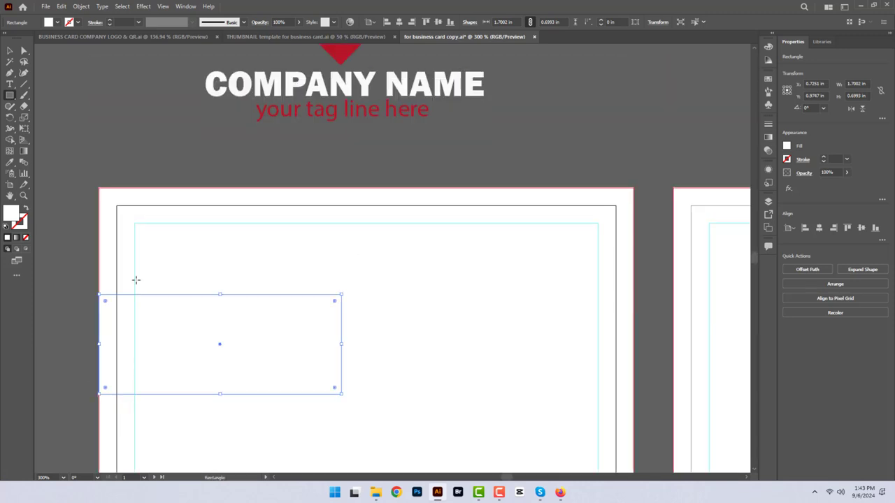
left_click(9, 162)
left_click(348, 54)
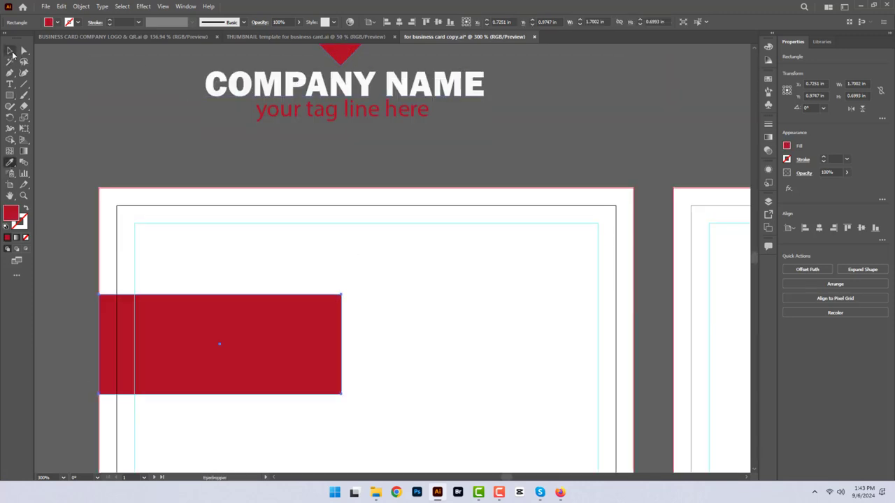
left_click(10, 50)
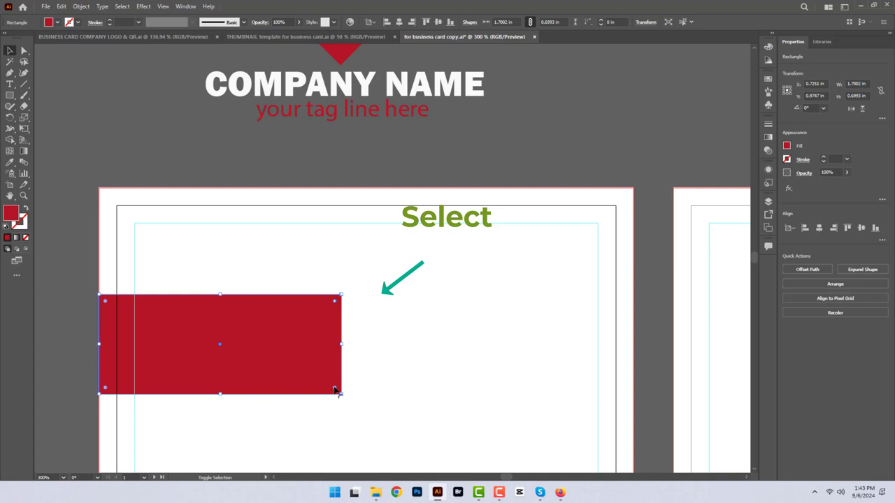
left_click_drag(334, 302, 318, 311)
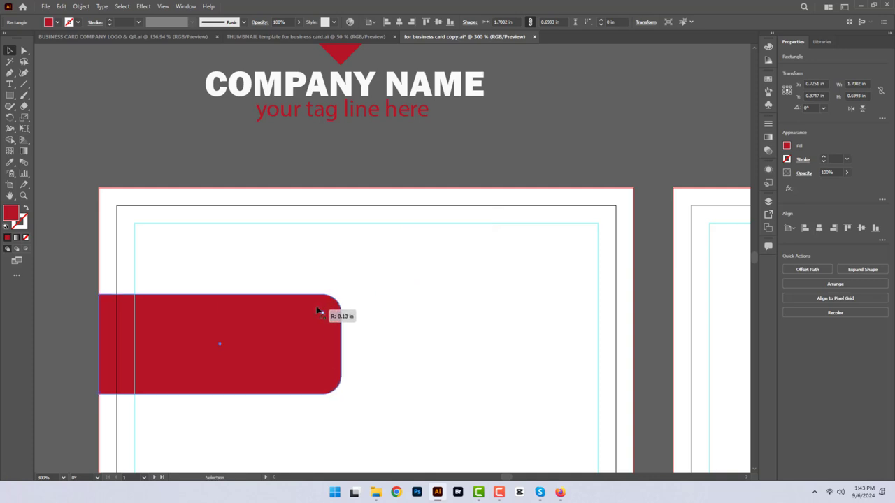
scroll(431, 268, "down", 3)
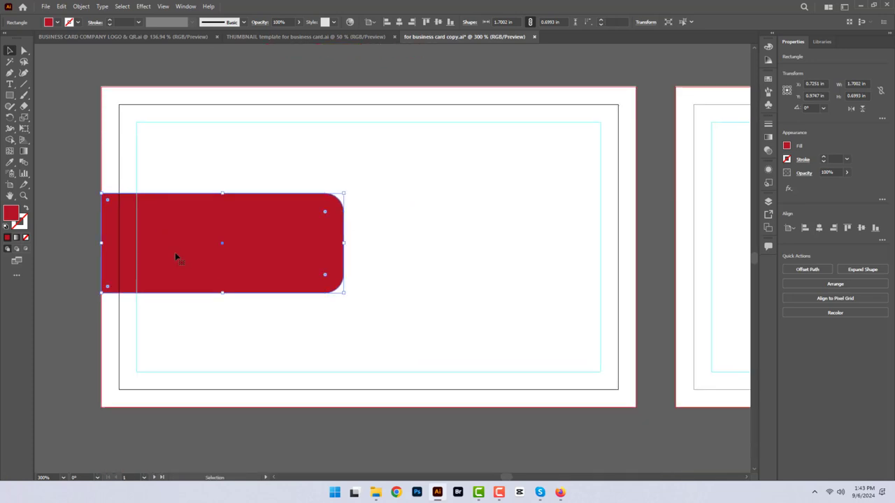
- Copy the red bar, mirror it vertically, and narrow it to 0.46 in at the card's right edge
left_click_drag(174, 252, 446, 248, "alt")
right_click(447, 247)
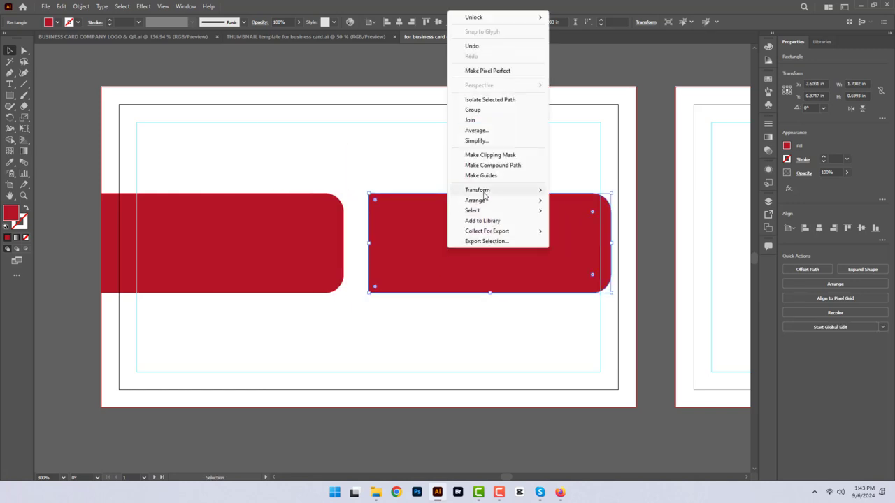
mouse_move(478, 190)
left_click(573, 225)
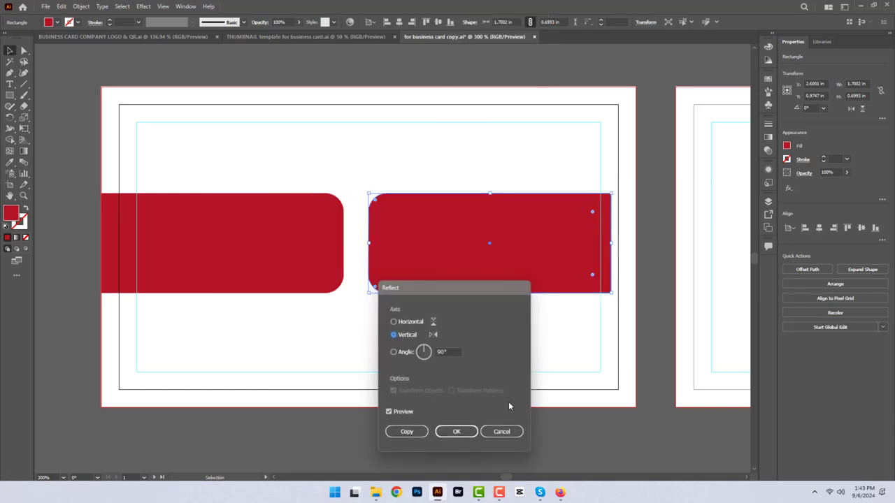
left_click(456, 432)
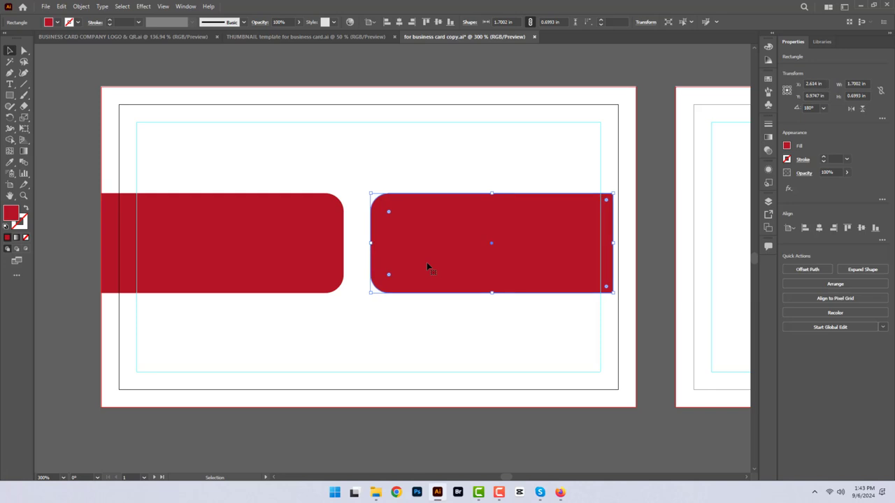
key("Right")
key("Right")
key("Right")
key("Right")
key("Right")
key("Right")
key("Right")
key("Right")
key("Right")
key("Right")
key("Right")
key("Right")
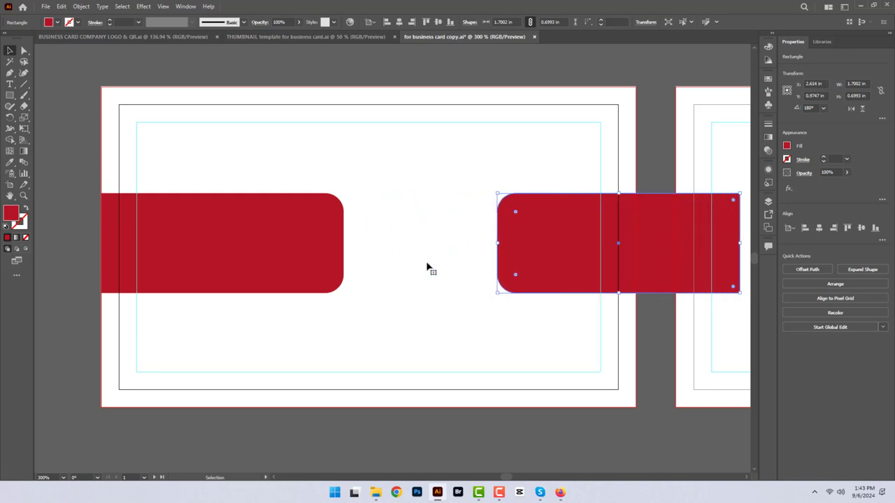
key("Right")
key("Right")
key("Right")
key("Right")
key("Right")
key("Right")
key("Right")
key("Right")
key("Right")
key("Right")
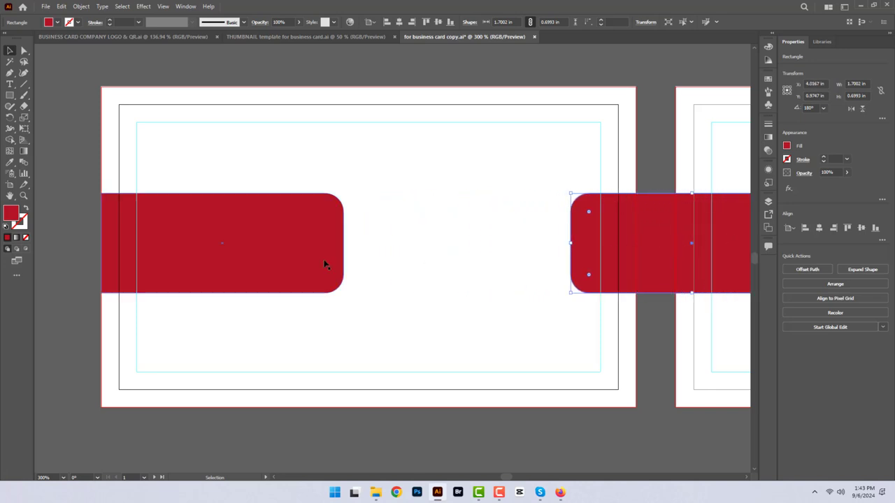
scroll(324, 265, "right", 5)
left_click_drag(599, 243, 423, 250)
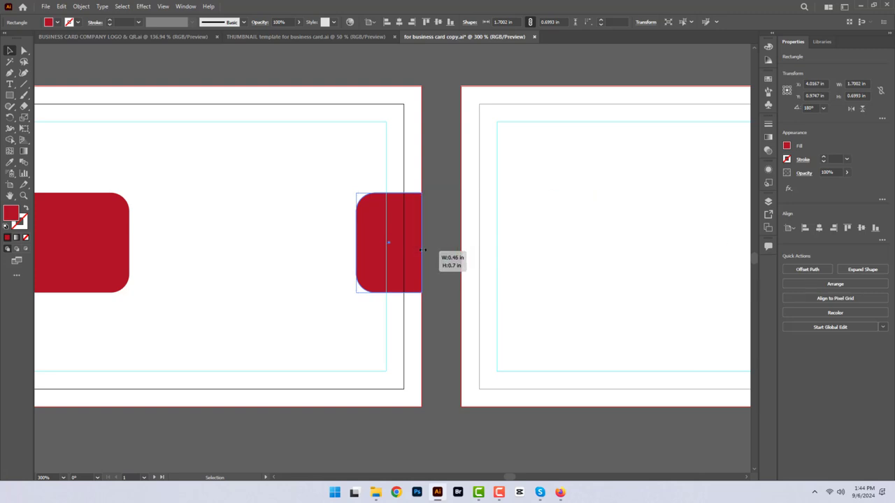
scroll(373, 259, "left", 5)
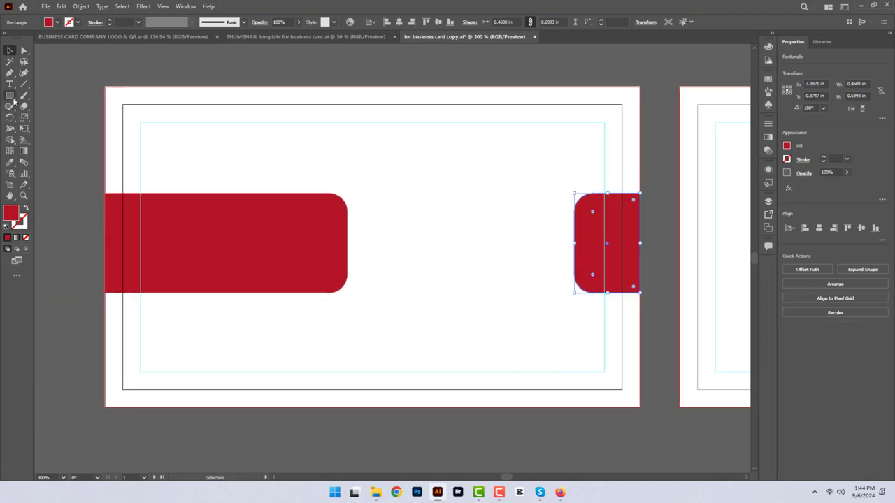
left_click(12, 97)
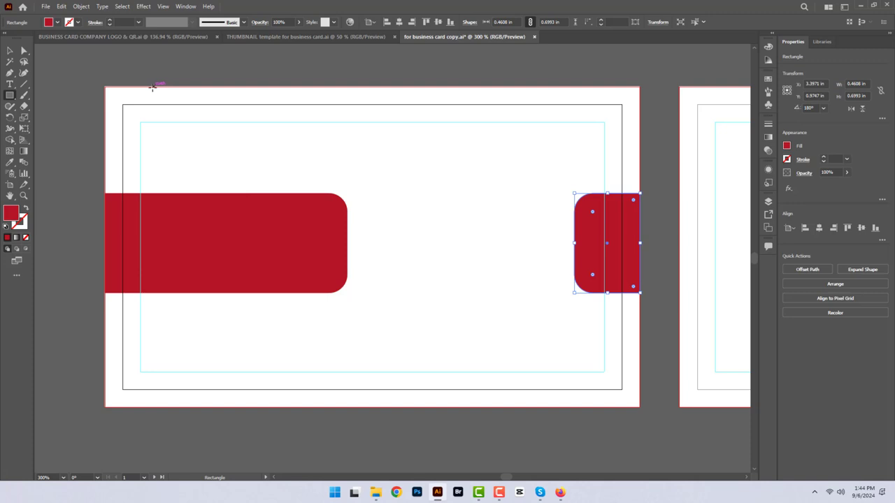
- Draw a 1.2639 × 2.25 in full-height rectangle over the card's left side, filled near-black red
mouse_move(141, 87)
left_mouse_down()
mouse_move(278, 406)
mouse_move(321, 405)
left_mouse_up()
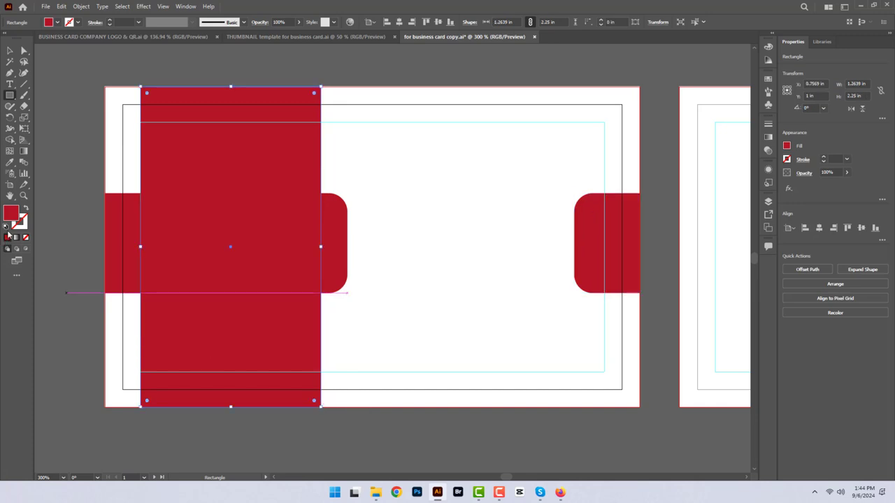
double_click(10, 214)
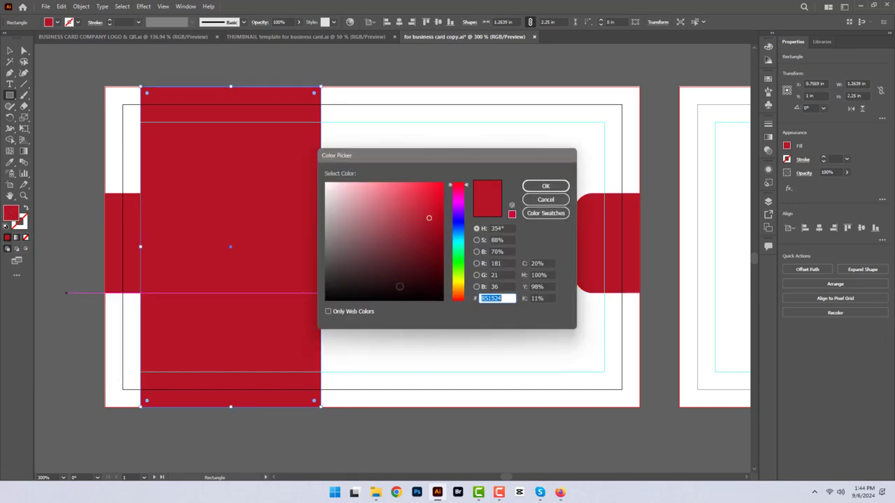
type("190205")
left_click(544, 185)
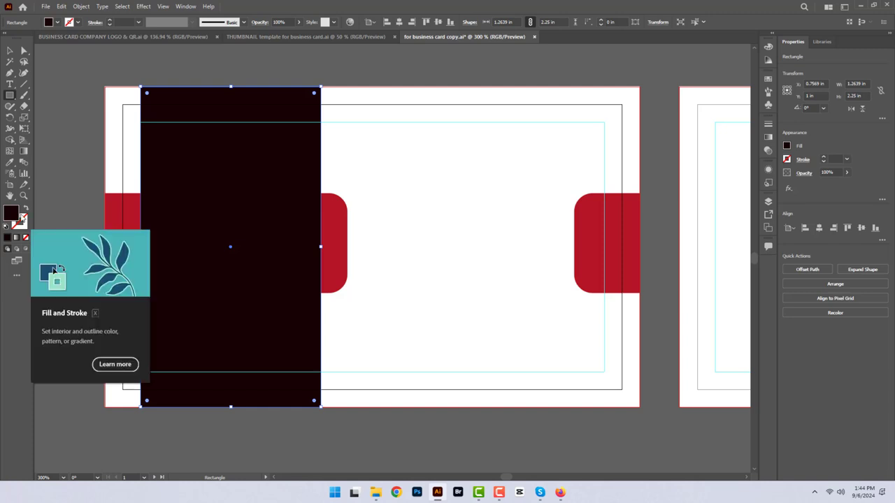
left_click(11, 50)
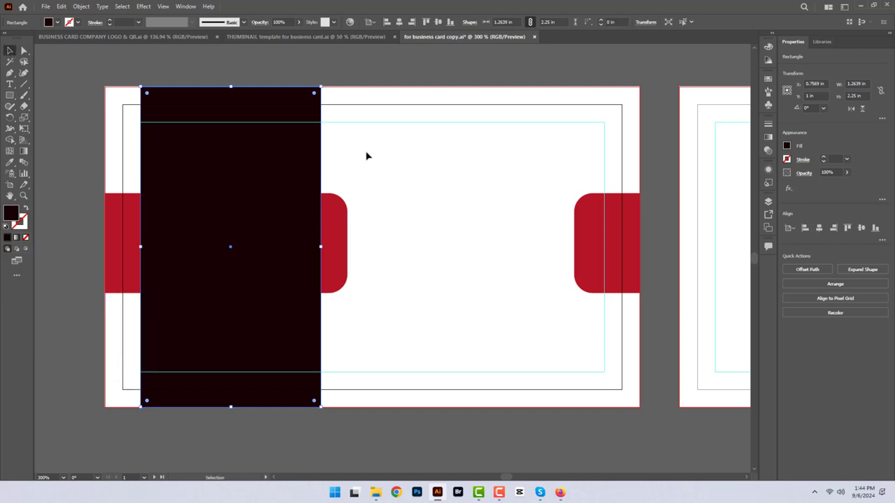
left_click(367, 156)
left_click(242, 212)
left_click(368, 184)
- Move the contact-info group to sit just below the card
scroll(375, 186, "down", 2)
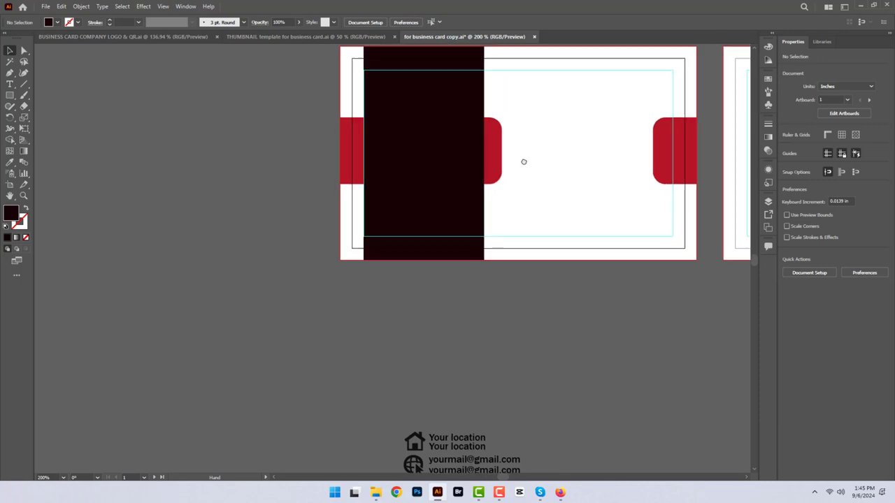
left_click_drag(377, 233, 443, 158)
left_click(371, 435)
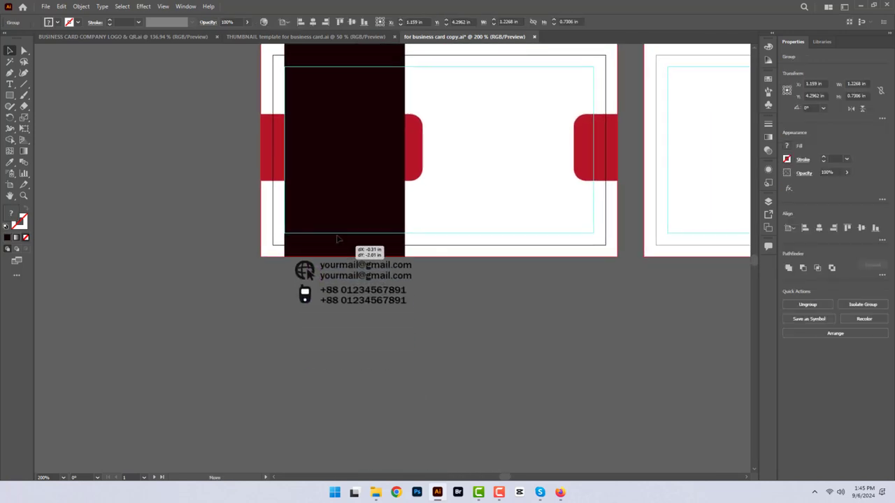
left_click_drag(383, 434, 416, 295)
- Recolour the house, globe and phone icons white
key("a")
left_click(139, 150)
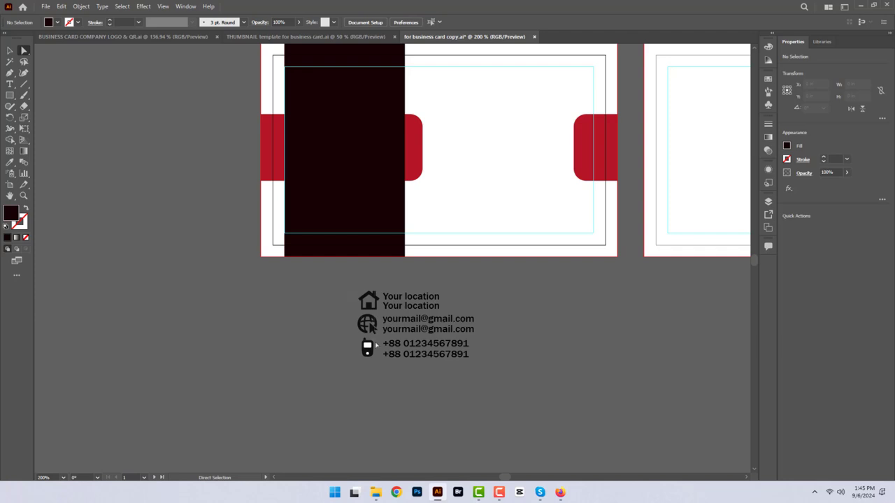
left_click(376, 345)
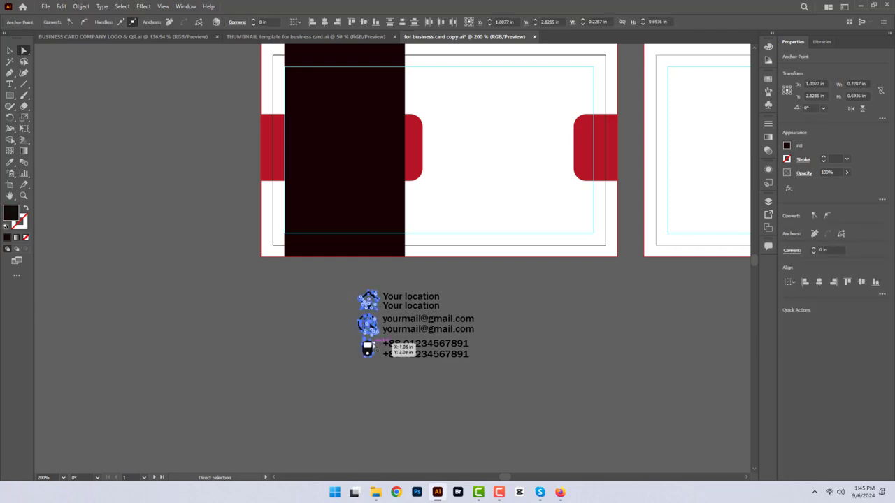
key("i")
left_click(425, 203)
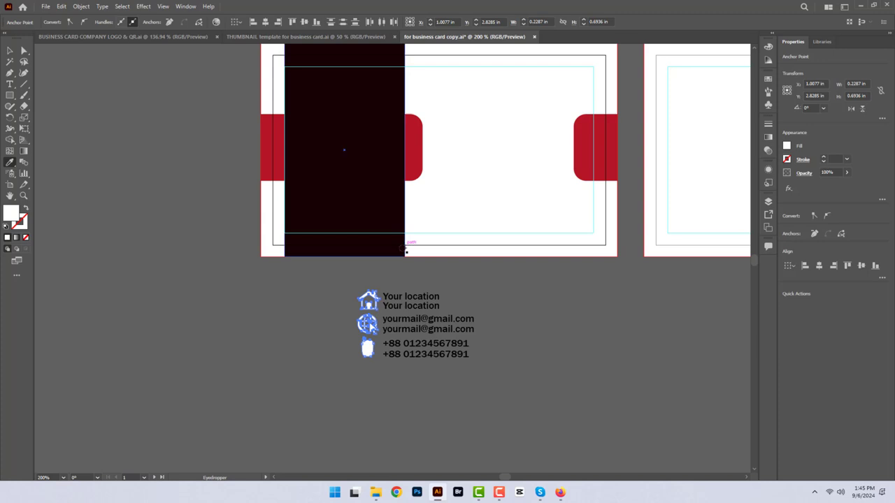
key("v")
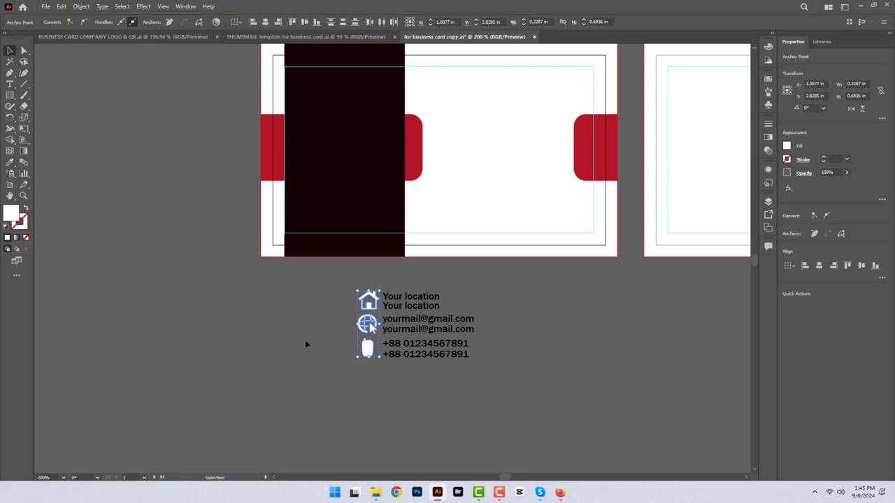
left_click(305, 338)
- Draw a small square over the house icon and place copies beside the other contact icons
key("m")
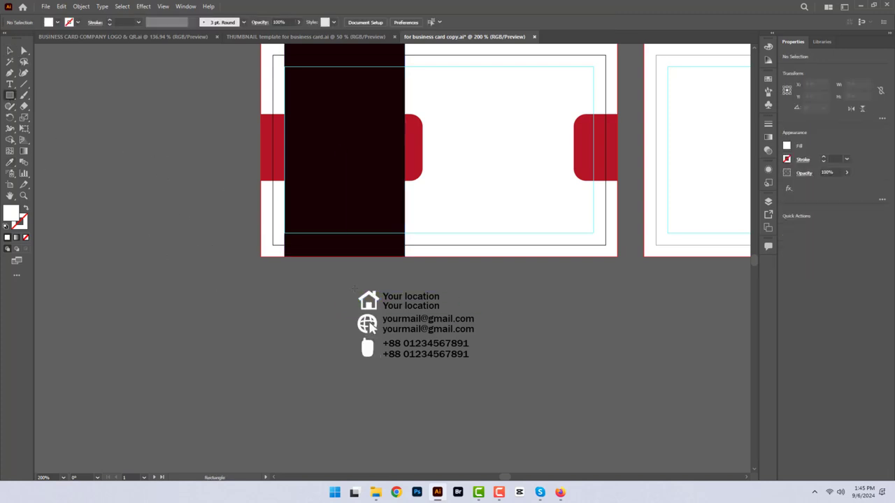
left_click_drag(355, 289, 377, 311)
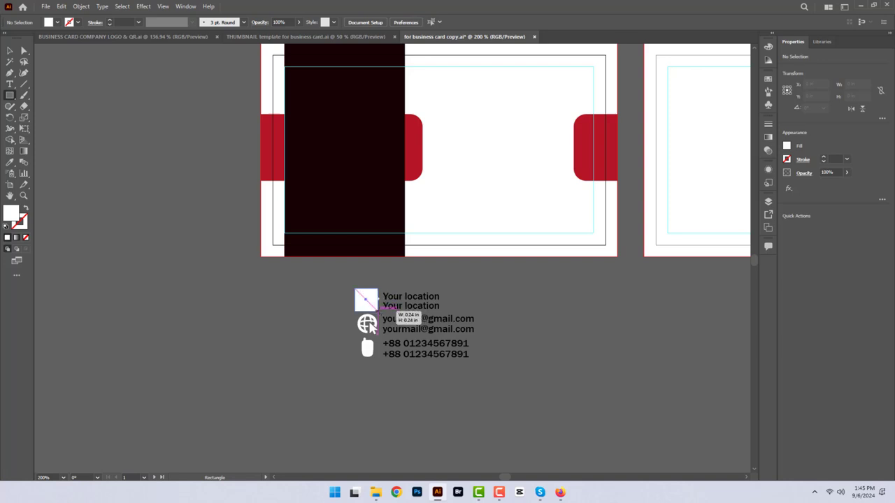
key("v")
left_click(391, 297)
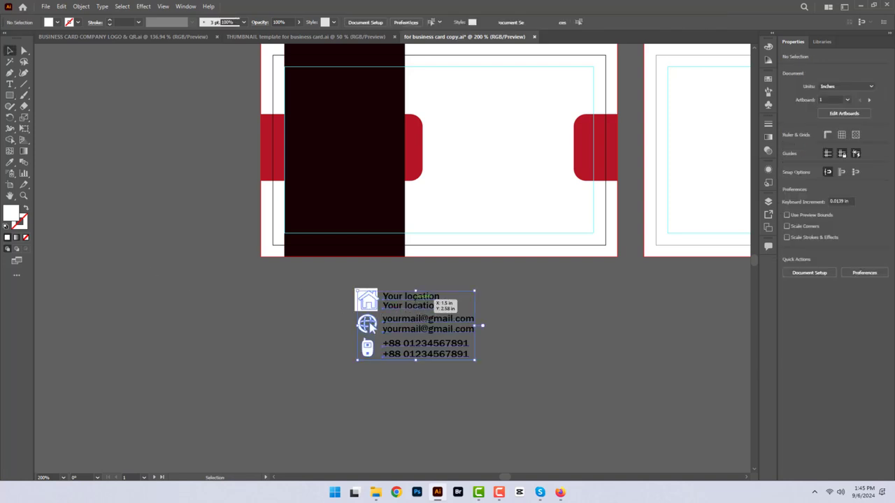
left_click(367, 302)
key("ctrl+c")
key("ctrl+v")
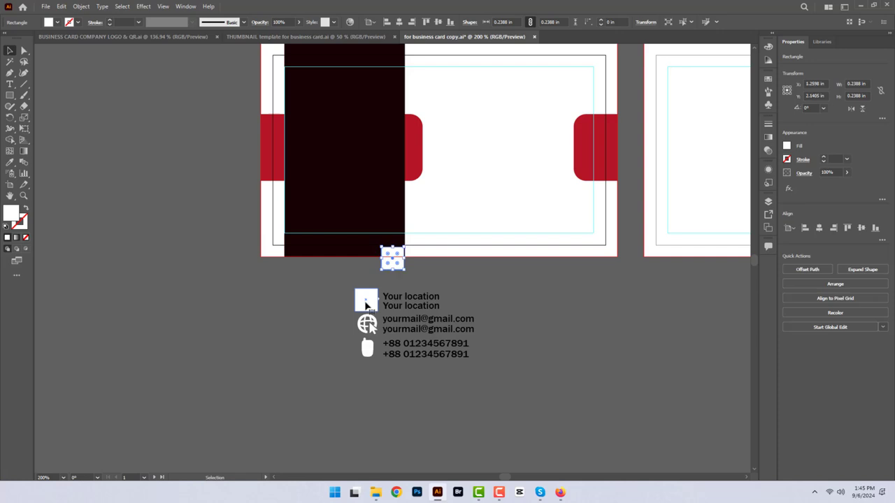
left_click_drag(367, 305, 343, 299)
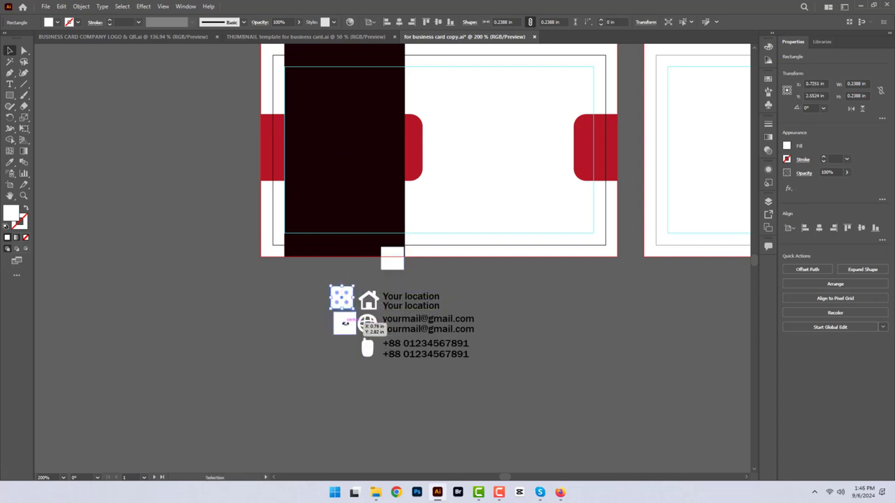
left_click(340, 327)
left_click_drag(392, 260, 340, 353)
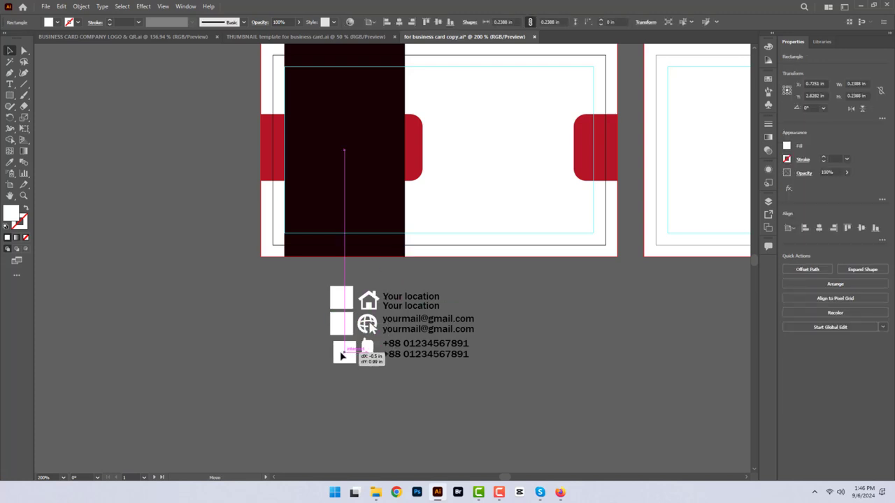
- Bring the contact-info group to the front
left_click(394, 297)
right_click(394, 296)
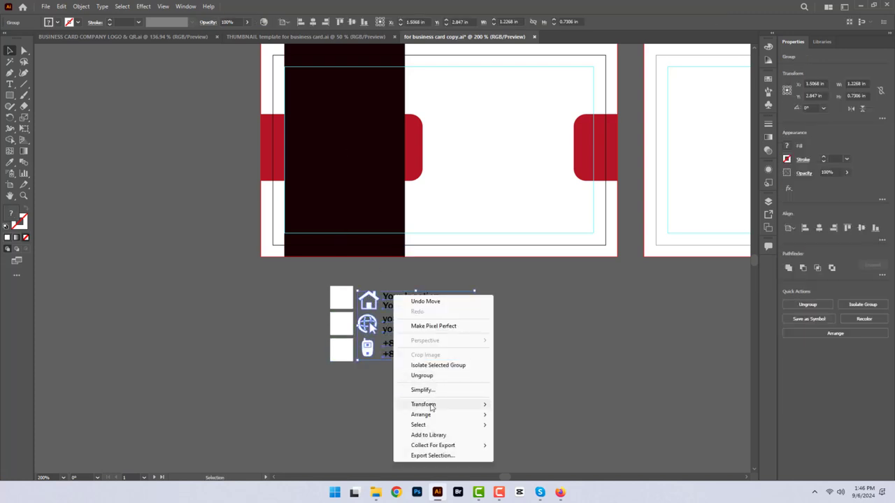
left_click(524, 415)
- Fill the three squares with the card's red
left_click_drag(311, 288, 345, 373)
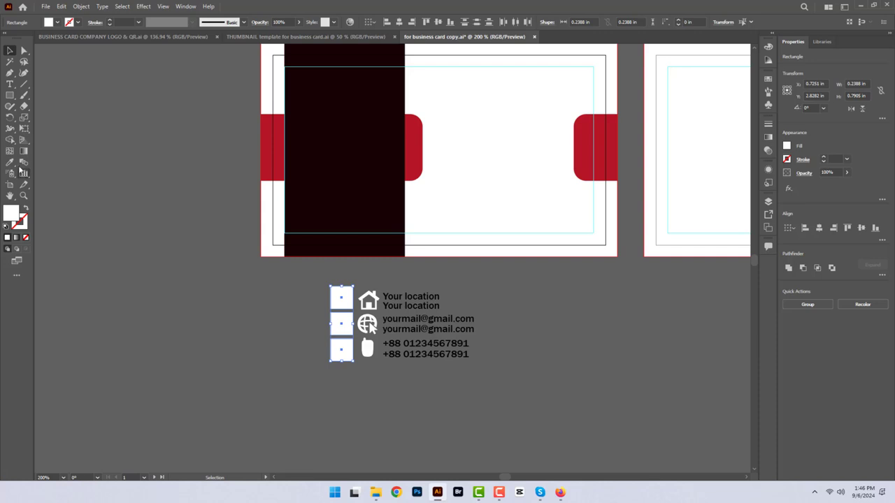
key("i")
left_click(273, 152)
key("v")
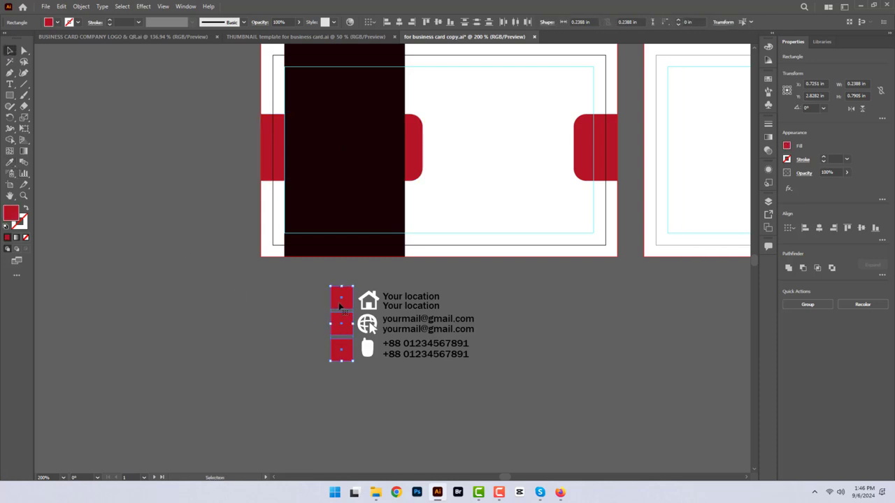
- Position the red squares behind the house, globe and phone icons
mouse_move(340, 306)
left_mouse_down()
mouse_move(368, 305)
mouse_move(369, 326)
left_mouse_up()
left_click(367, 295)
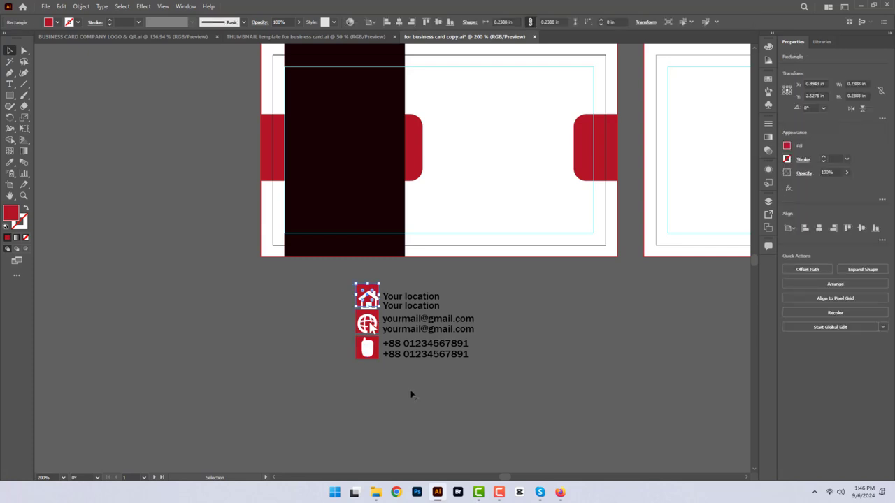
left_click(367, 325)
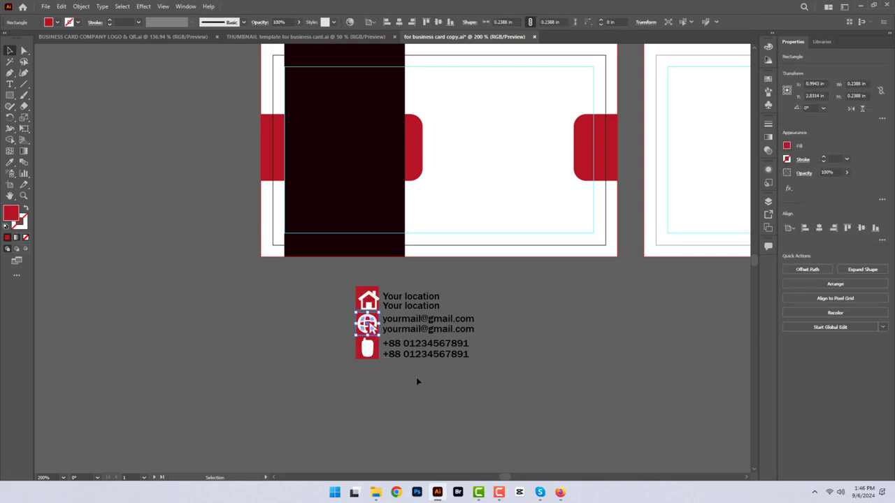
left_click(377, 360)
left_click(389, 371)
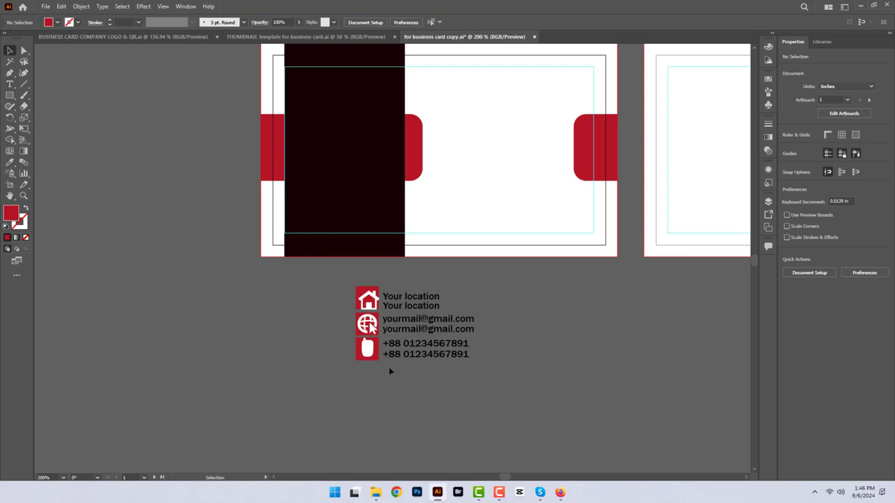
left_click(368, 350)
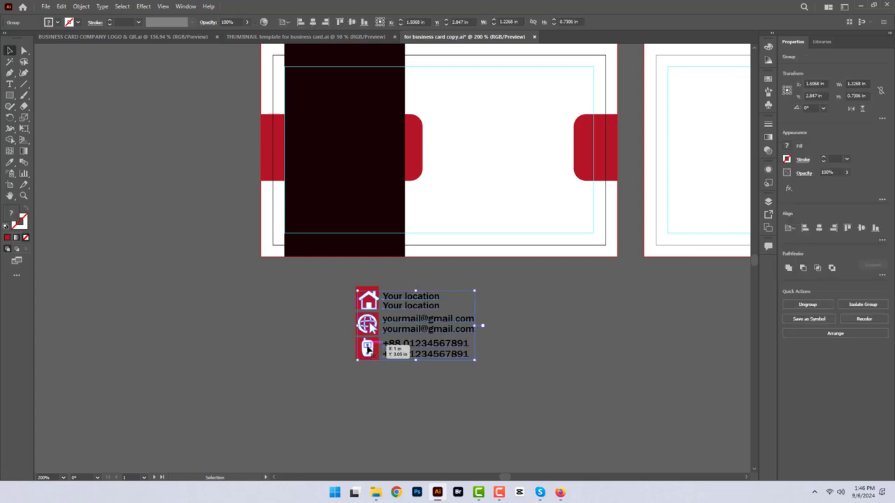
left_click(367, 299)
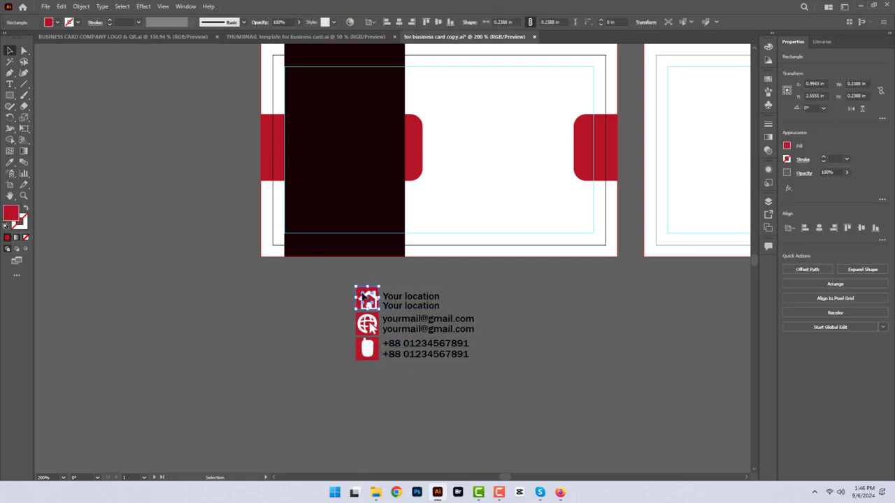
scroll(367, 308, "up", 3)
- Fill the phone icon's screen with the dark colour using the Eyedropper
key("i")
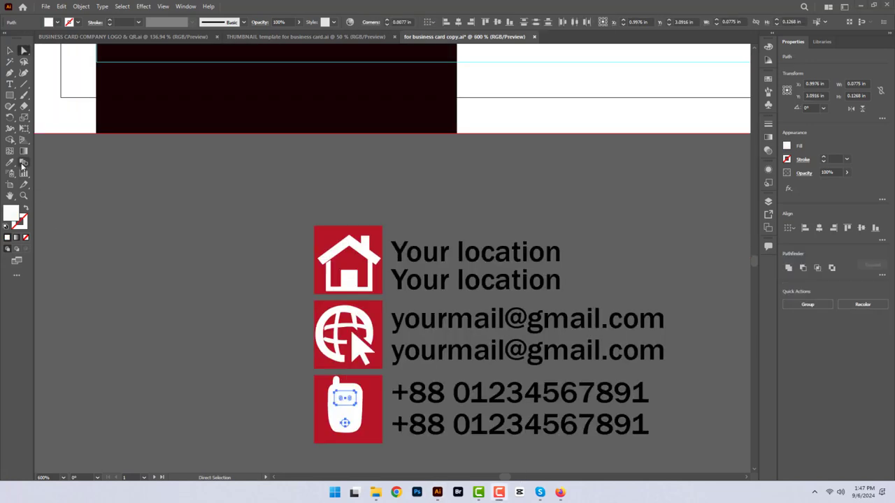
left_click(344, 398, "ctrl")
left_click(145, 103)
key("v")
left_click(100, 139)
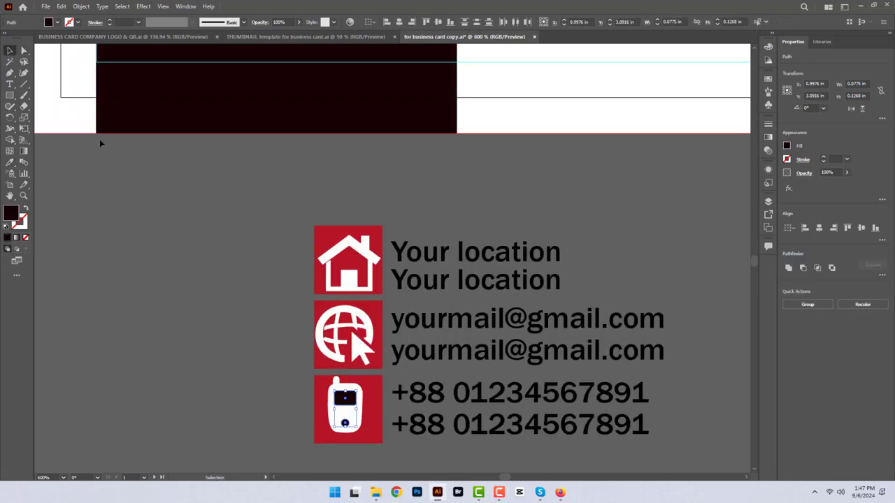
- Group the contact icons and text, move the block toward the dark panel, and make the text white
left_click(540, 351)
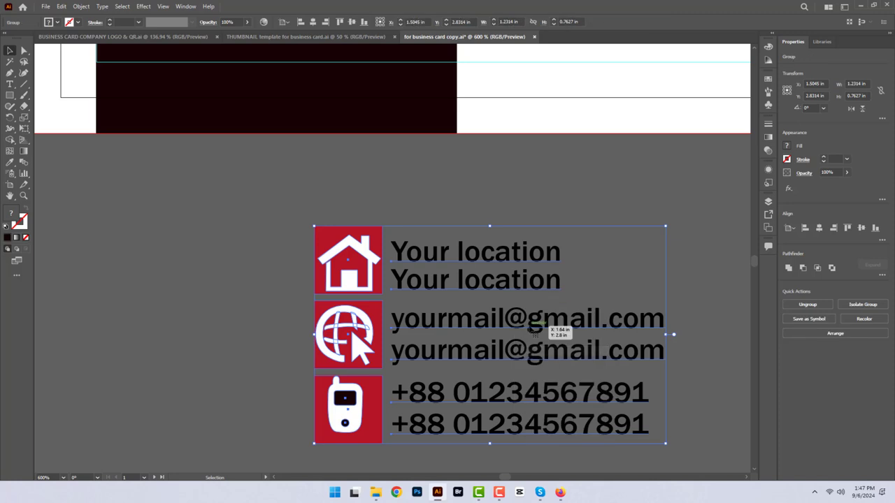
scroll(560, 332, "down", 2)
left_click_drag(527, 320, 439, 388)
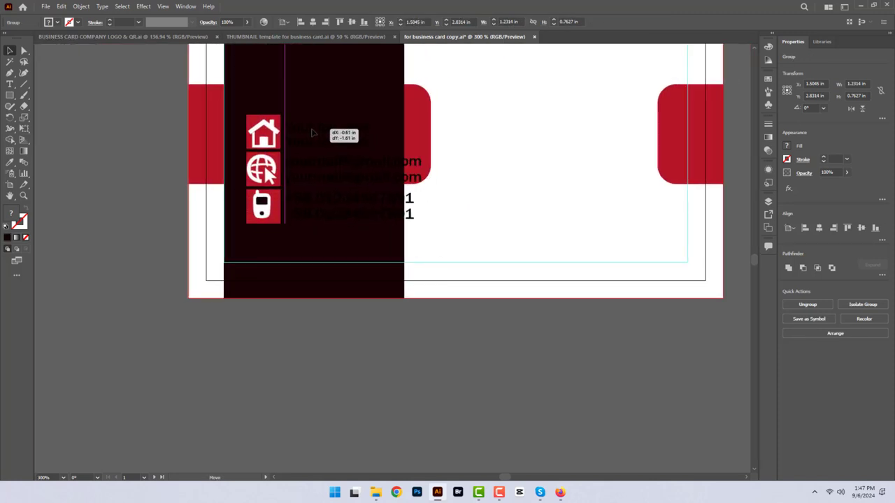
left_click_drag(400, 364, 323, 347)
key("ctrl+shift+a")
key("a")
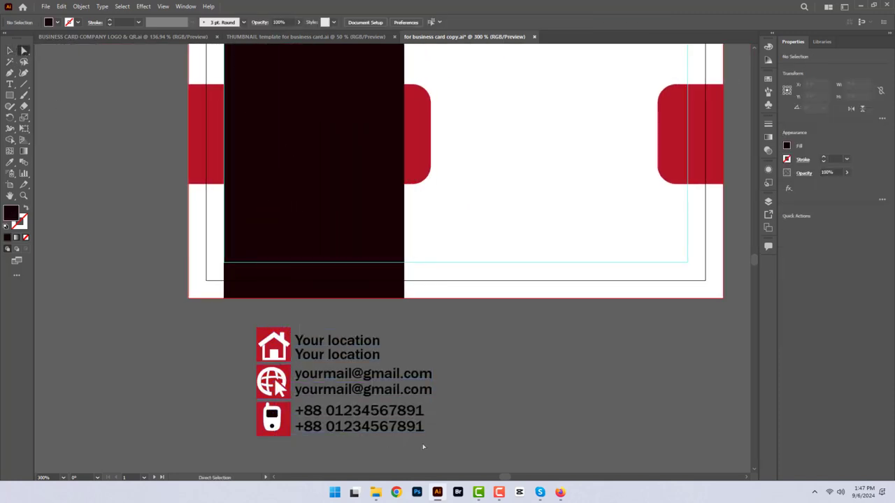
left_click_drag(423, 447, 337, 401)
left_click(494, 193)
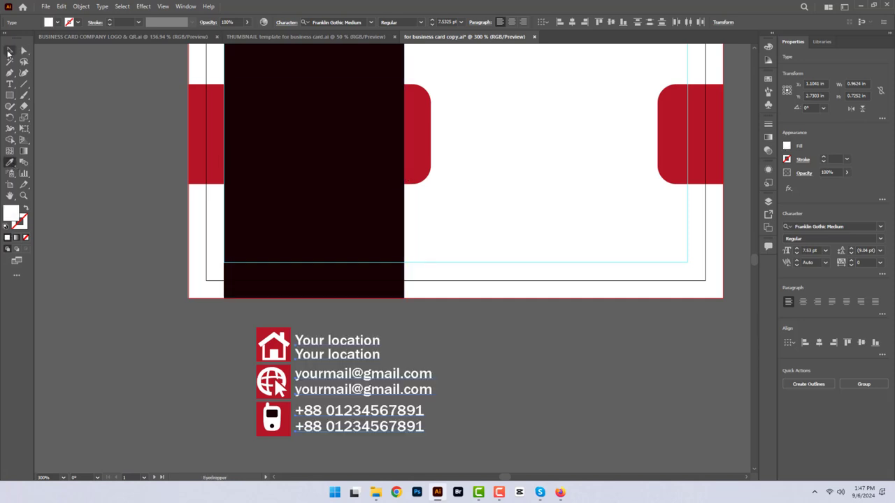
- Position the contact block on the dark panel and scale it to about 1.13 × 0.70 in
key("v")
mouse_move(278, 385)
left_mouse_down()
mouse_move(260, 181)
mouse_move(249, 181)
left_mouse_up()
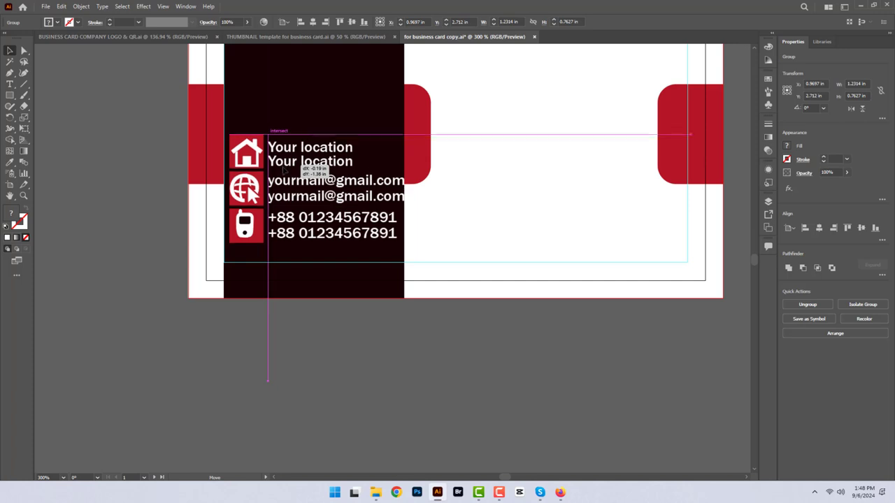
left_click_drag(300, 159, 308, 175)
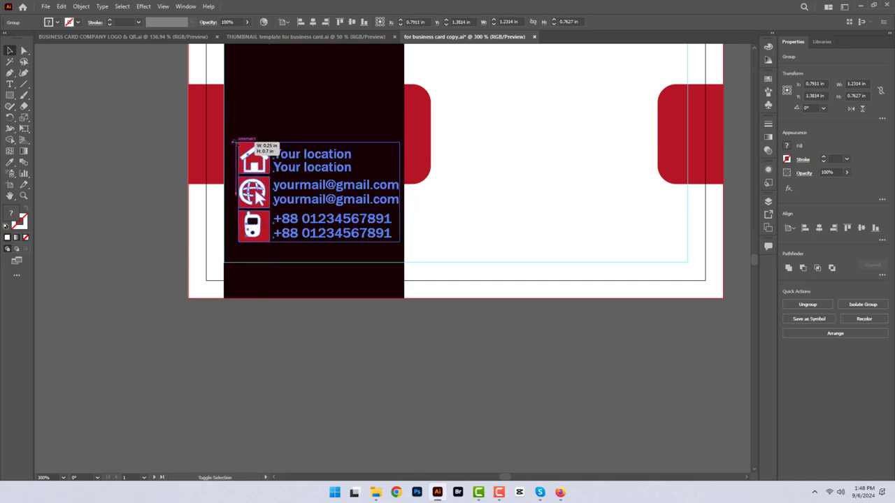
left_click_drag(235, 142, 231, 142)
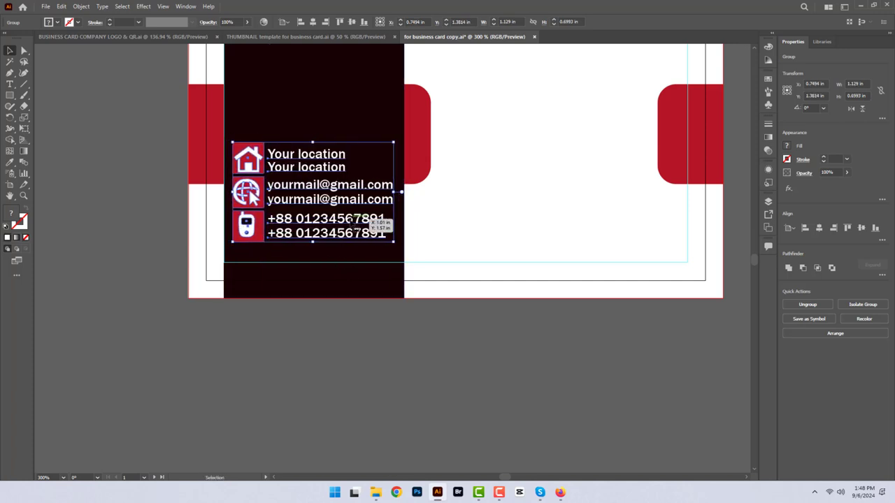
scroll(345, 125, "down", 1)
scroll(356, 232, "up", 2)
- Move the logo aside and bring the name text onto the front card, in front of the panel
left_click(364, 62)
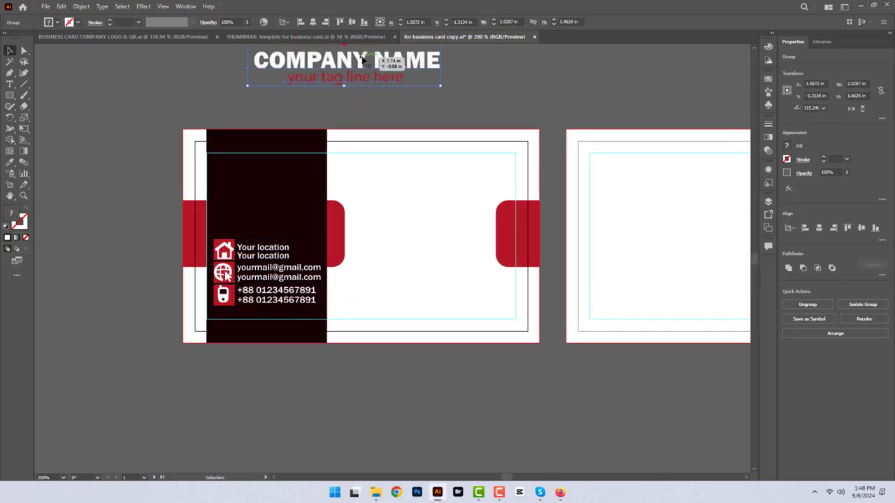
left_click_drag(364, 57, 377, 73)
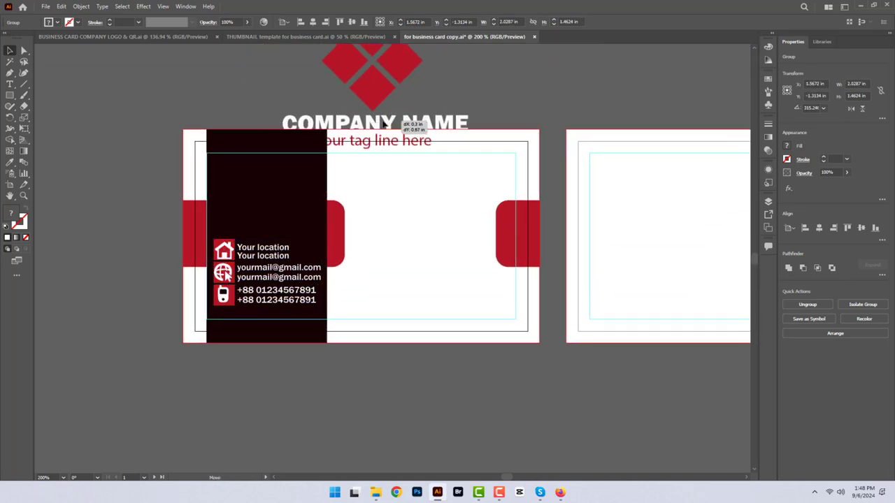
scroll(371, 152, "down", 2)
mouse_move(164, 101)
left_mouse_down()
mouse_move(304, 155)
mouse_move(267, 160)
left_mouse_up()
right_click(277, 157)
left_click(447, 323)
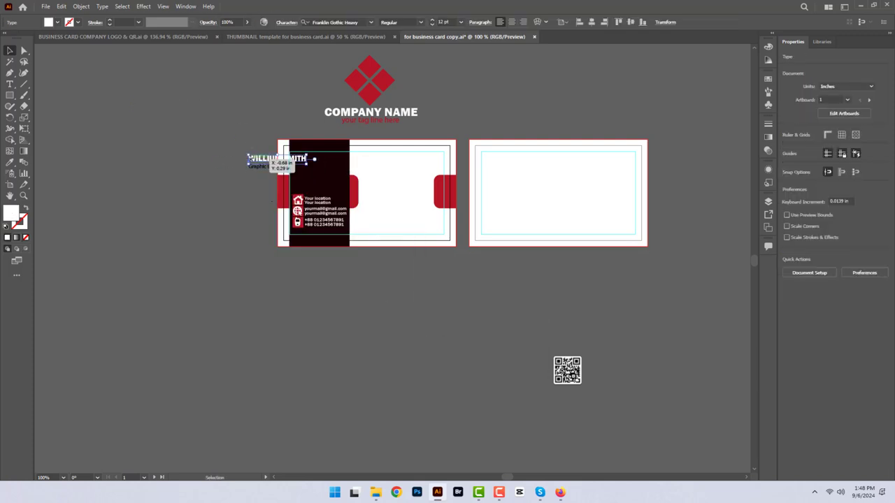
- Colour the name in the logo's red and move it with the white 'Graphic Designer' title to the panel top
left_click(11, 161)
left_click(356, 81)
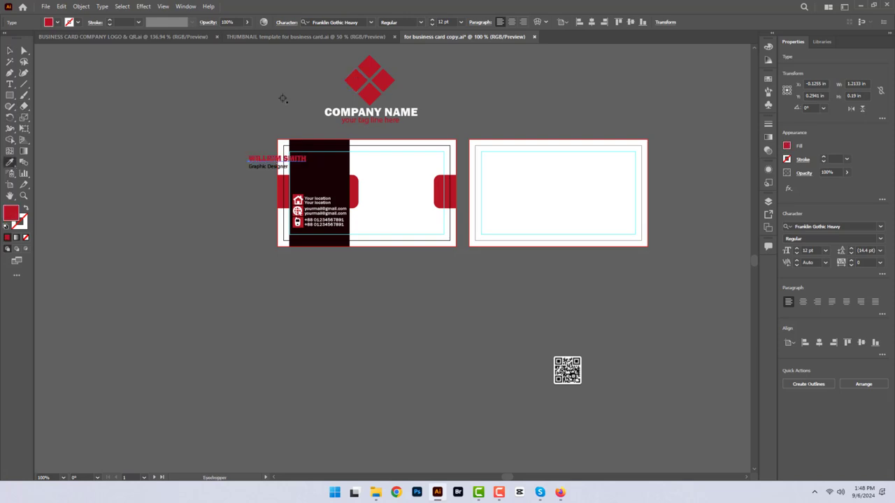
left_click(10, 50)
left_click(270, 169)
left_click(10, 162)
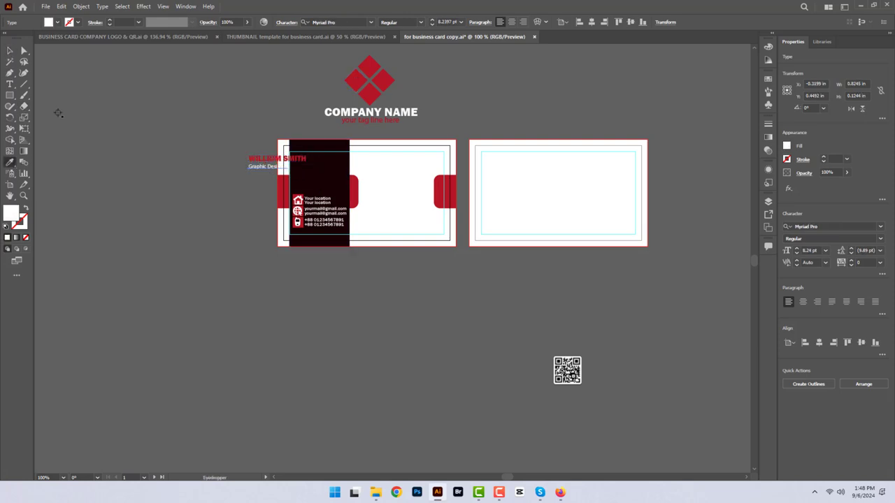
mouse_move(228, 149)
left_mouse_down()
mouse_move(269, 172)
mouse_move(315, 166)
mouse_move(350, 175)
left_mouse_up()
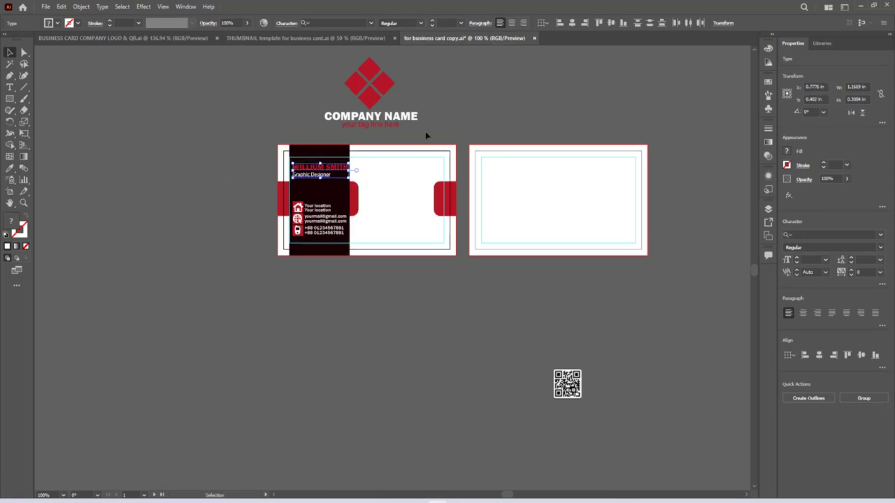
- Place the QR code image in the white middle of the front card
left_click(471, 197)
scroll(469, 210, "up", 2)
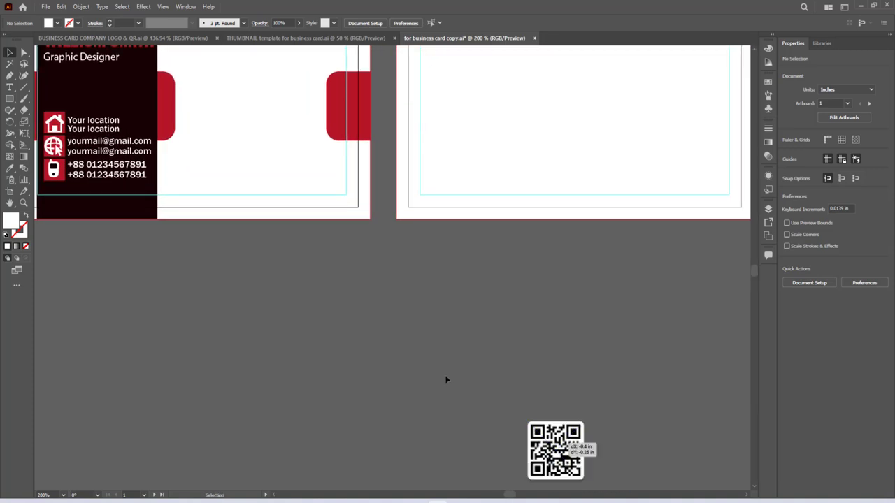
left_click(245, 105)
scroll(415, 239, "up", 2)
left_click_drag(346, 288, 325, 246)
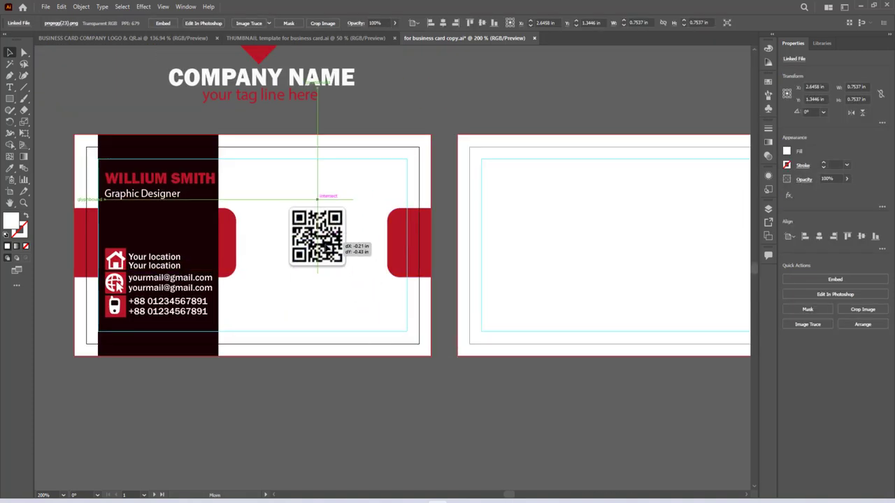
- Align the QR code and both red tabs on vertical centres, group them, and centre the group on the card
left_click(233, 248)
left_click(317, 238, "shift")
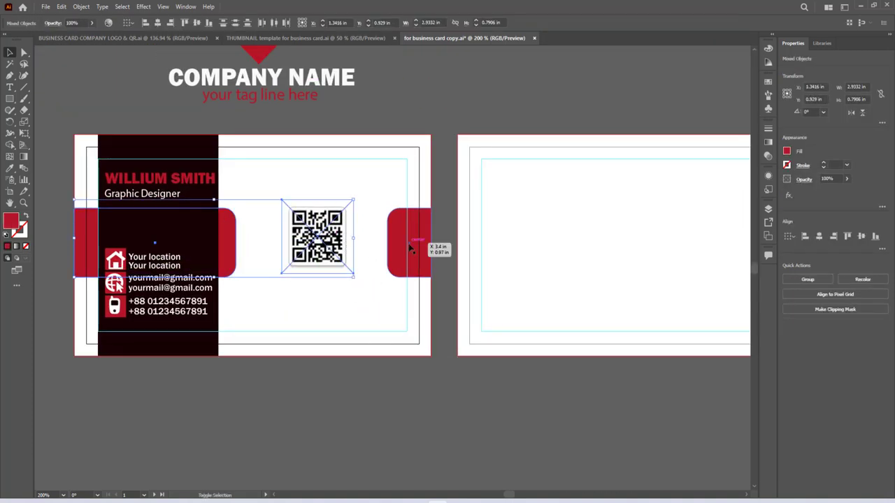
left_click(412, 245, "shift")
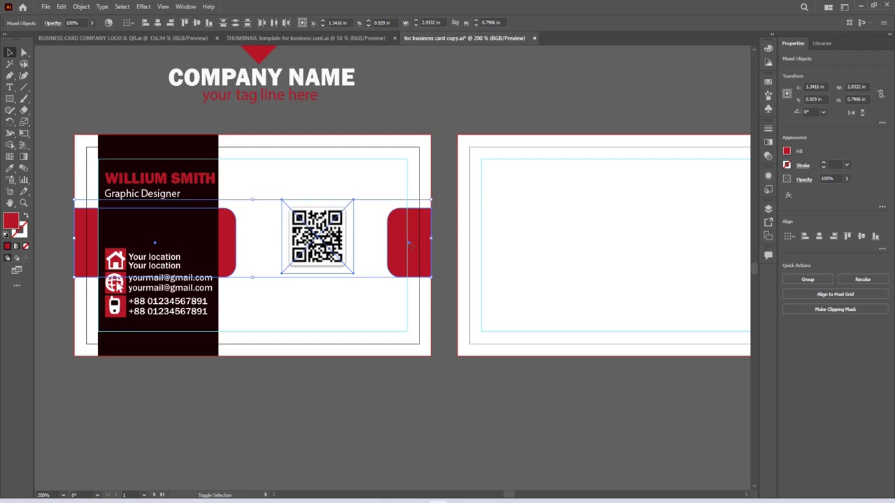
left_click(197, 23)
right_click(302, 231)
left_click(327, 321)
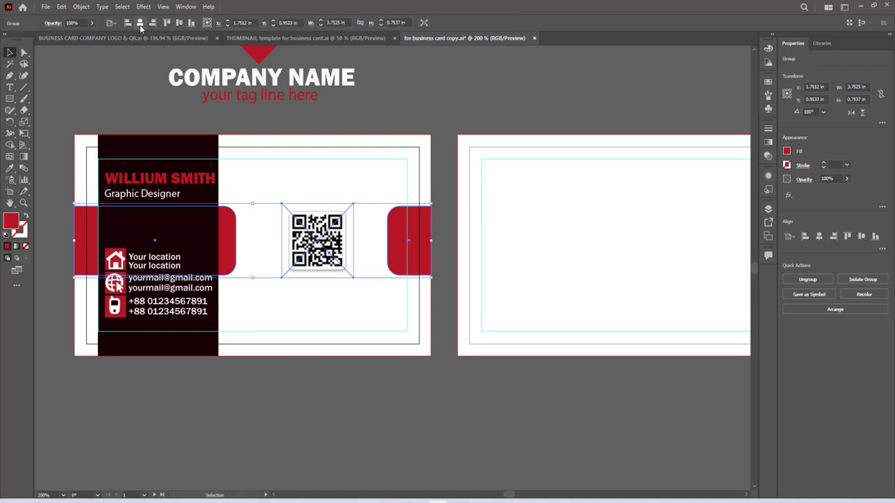
left_click(179, 23)
left_click(385, 140)
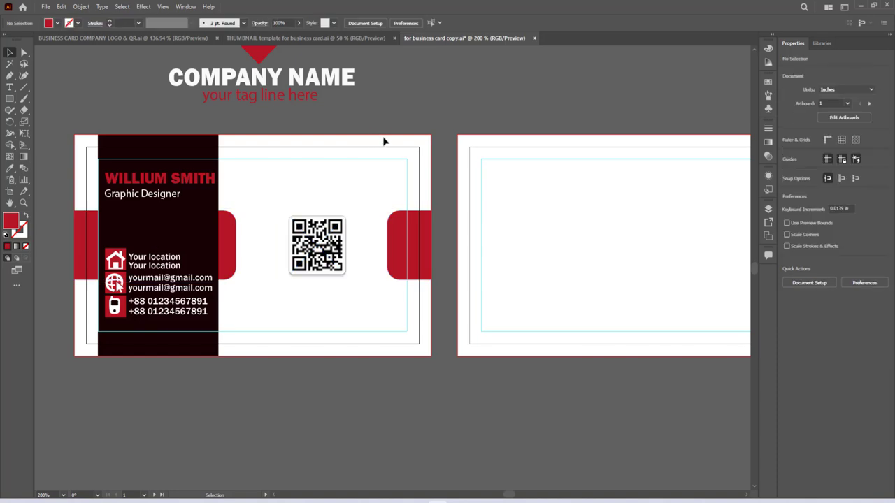
- Enlarge the QR code to about 0.98 in and nudge it slightly left
left_click(345, 212)
left_click(56, 84)
left_click(24, 52)
left_click(349, 212)
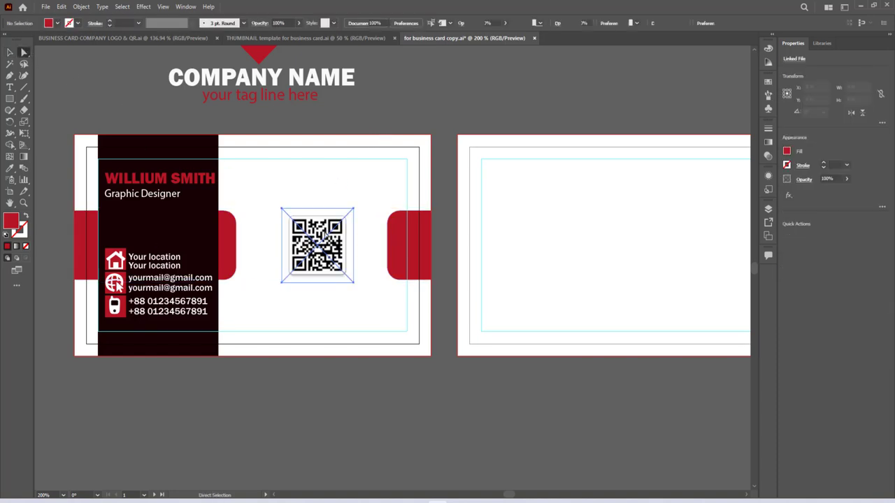
left_click(9, 52)
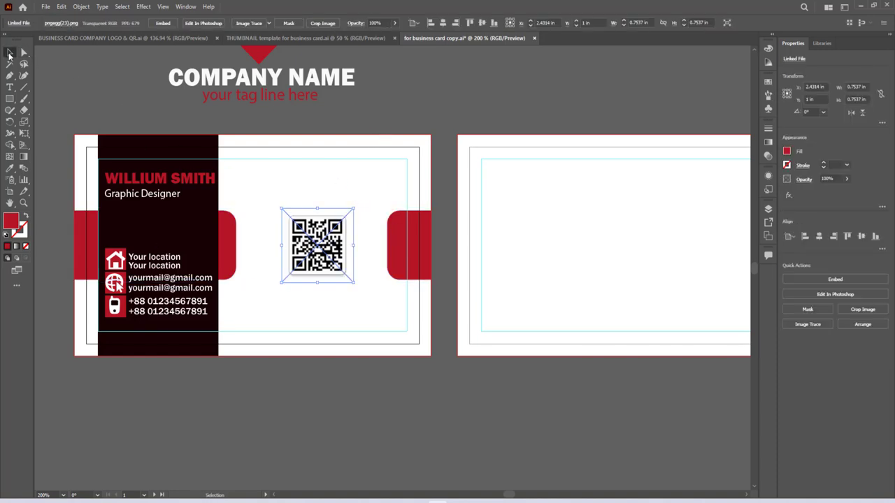
left_click_drag(356, 208, 360, 197)
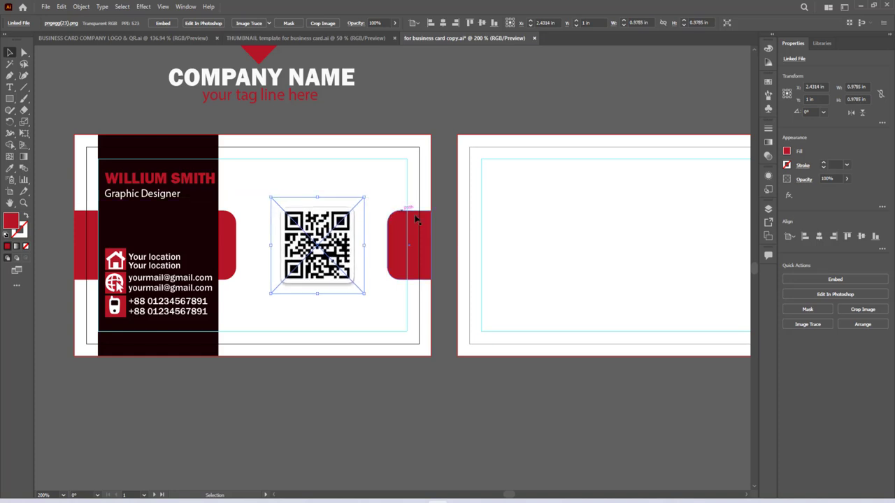
key("Left")
key("Left")
key("Left")
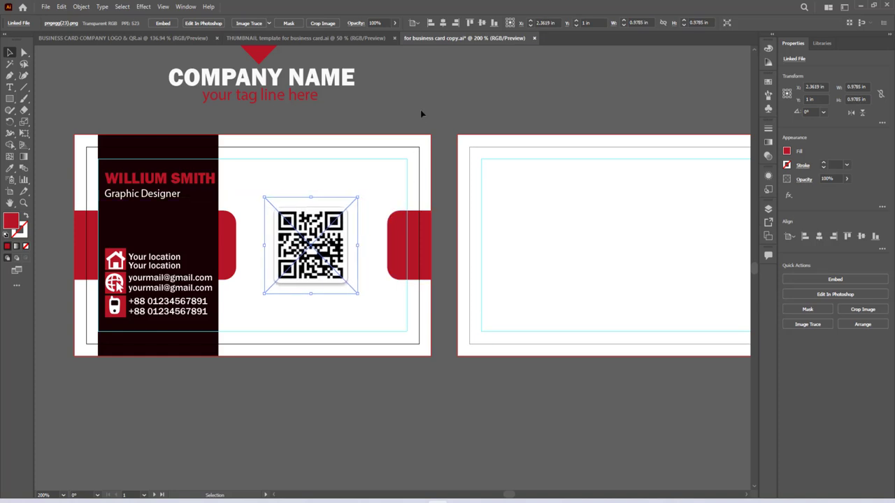
left_click(421, 111)
mouse_move(519, 220)
left_mouse_down()
mouse_move(407, 222)
mouse_move(392, 234)
left_mouse_up()
- Move the company logo onto the back card and make COMPANY NAME dark instead of white
left_click_drag(134, 65, 512, 255)
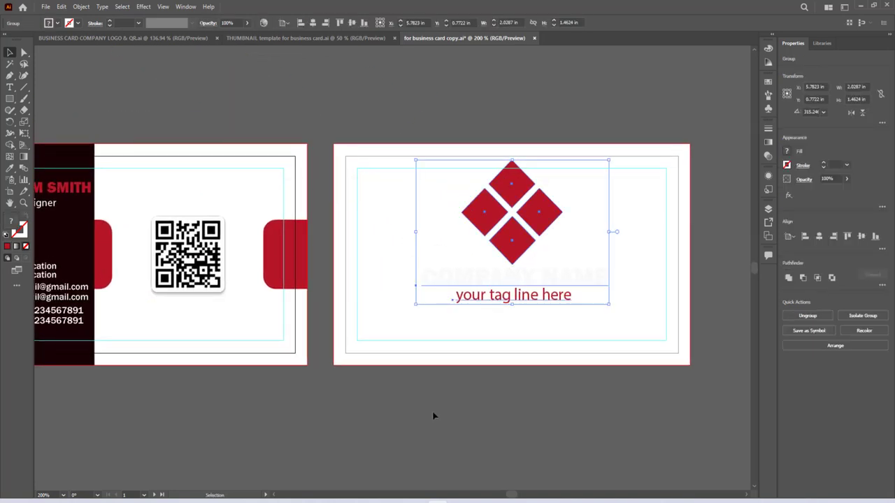
left_click(432, 414)
left_click(24, 52)
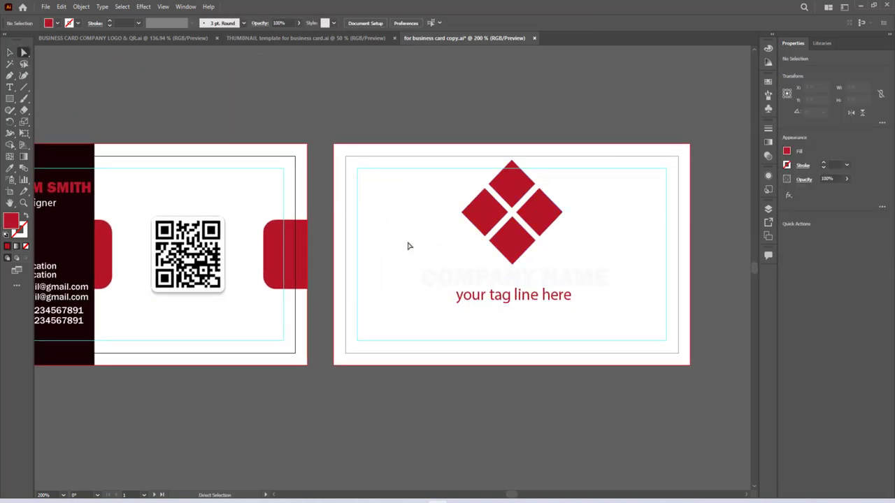
left_click(459, 277)
left_click(7, 170)
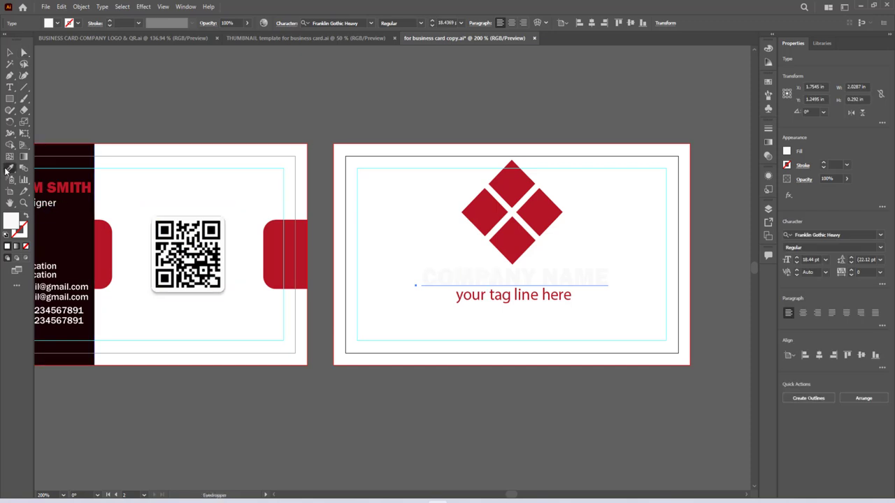
left_click(79, 207)
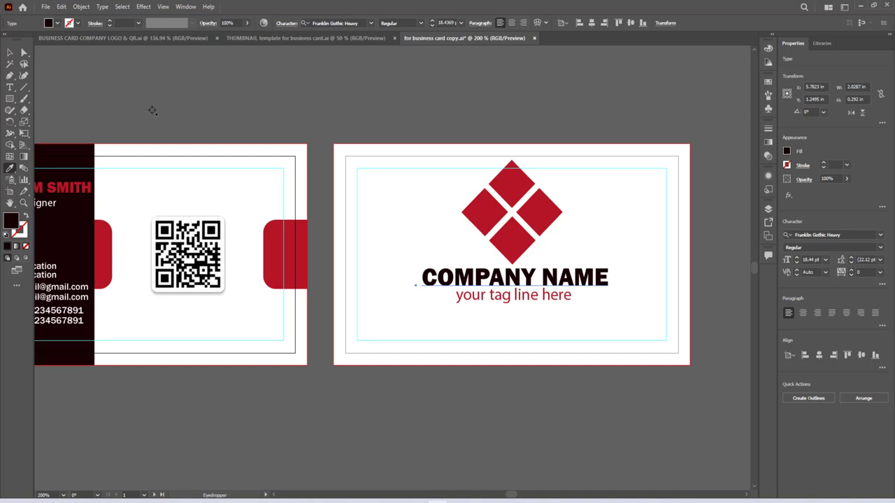
- Shrink the logo group to about 1.16 × 1.07 in and centre it on the back card
left_click(9, 53)
left_click(491, 223)
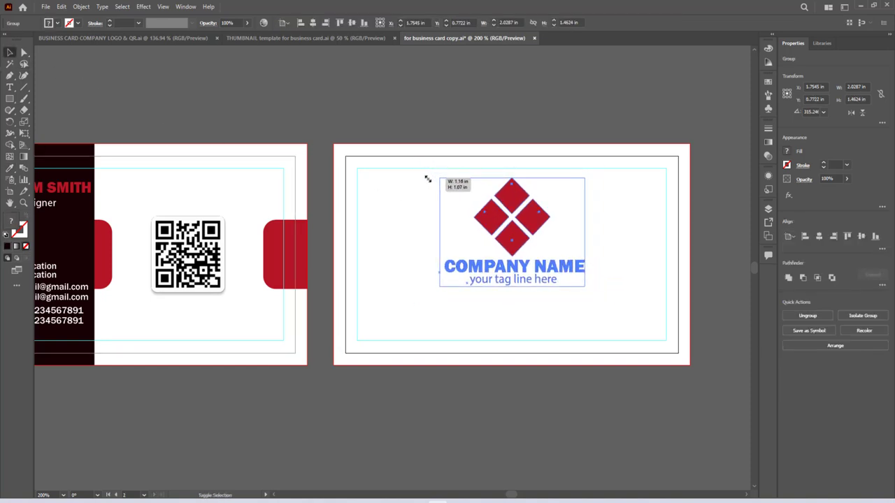
left_click_drag(416, 161, 427, 177)
left_click(314, 23)
left_click(437, 98)
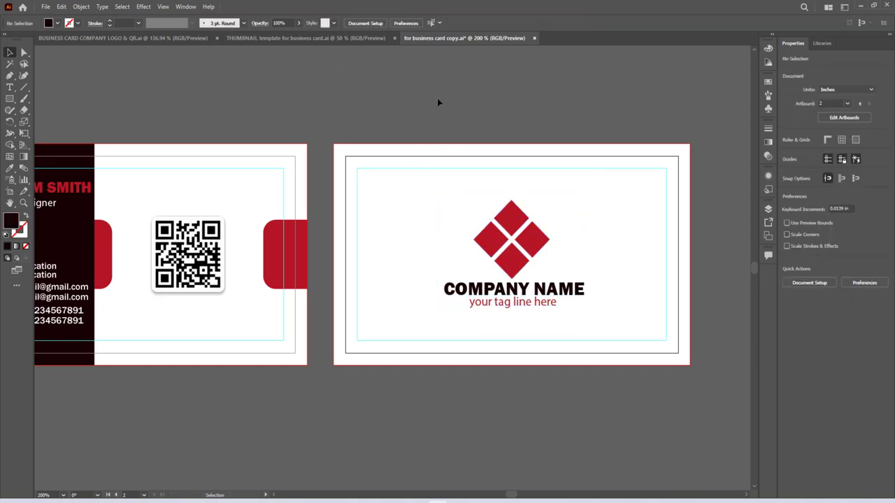
- Select the right red tab inside the QR and tab group and open its context menu
left_click(286, 234)
key("a")
left_click(281, 248)
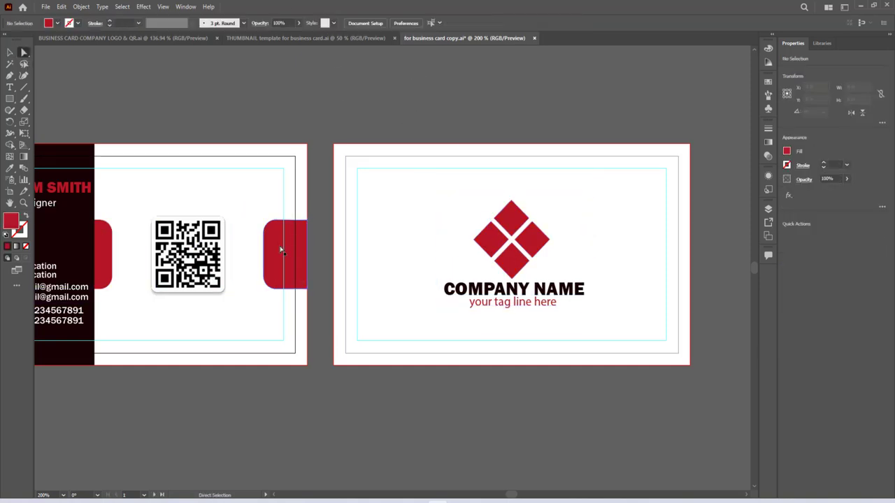
right_click(279, 246)
- Undo the stray alignment and copy a red tab to the back card's top centre, about 0.98 in wide
left_click(311, 282)
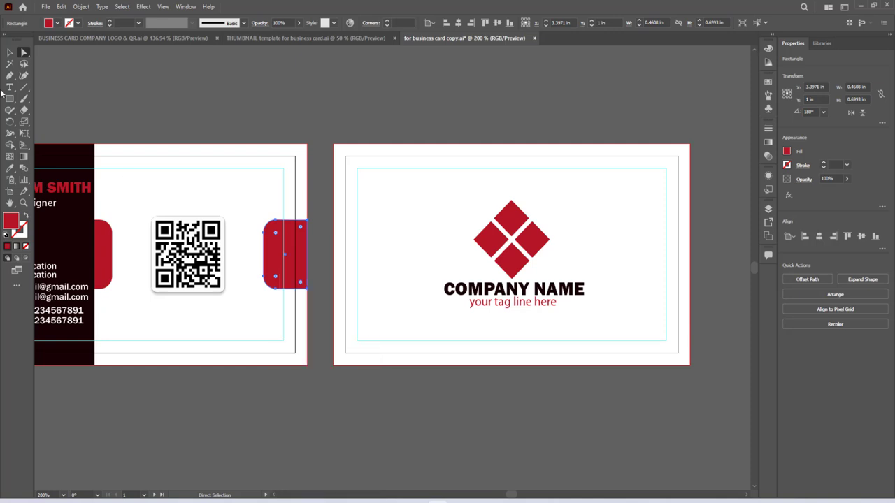
key("v")
left_click(231, 244)
right_click(239, 240)
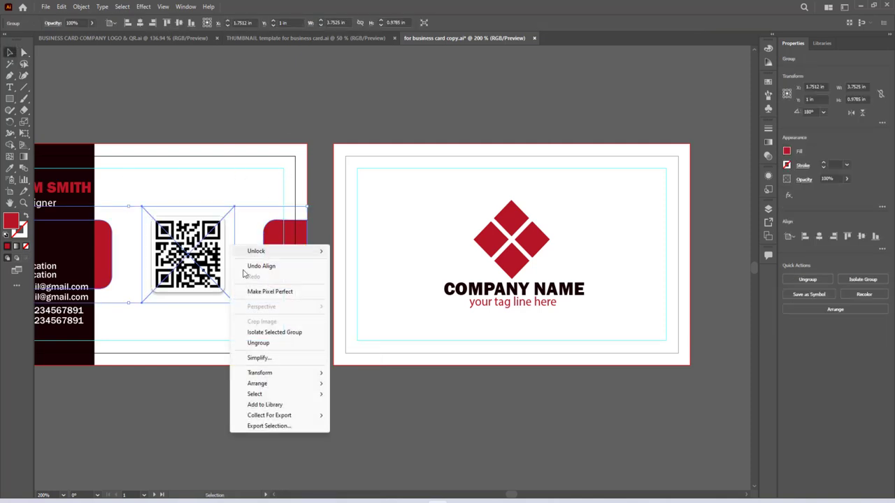
left_click(279, 347)
left_click(271, 204)
mouse_move(268, 256)
left_mouse_down()
mouse_move(445, 109)
mouse_move(387, 125)
left_mouse_up()
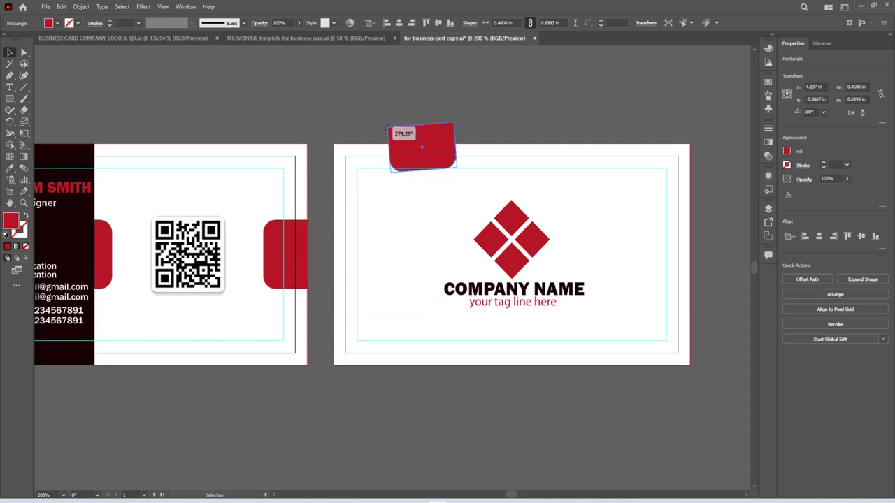
left_click_drag(420, 149, 508, 160)
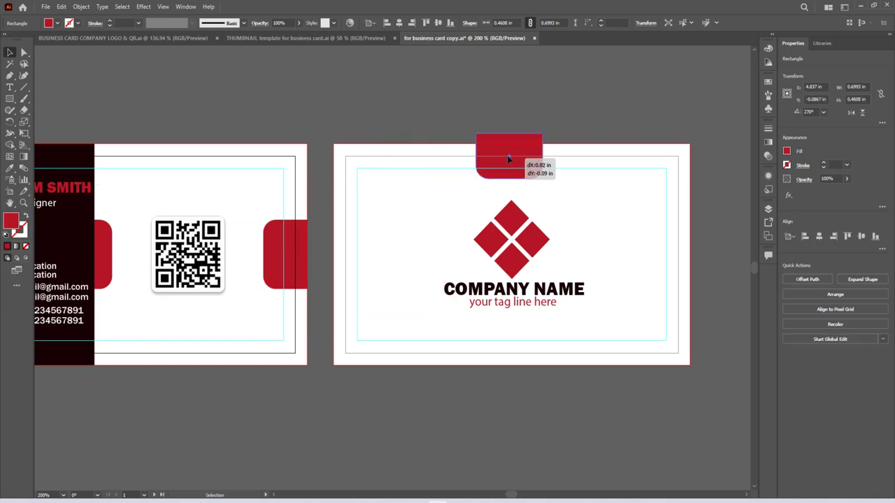
mouse_move(543, 134)
left_mouse_down()
mouse_move(556, 123)
mouse_move(509, 143)
left_mouse_up()
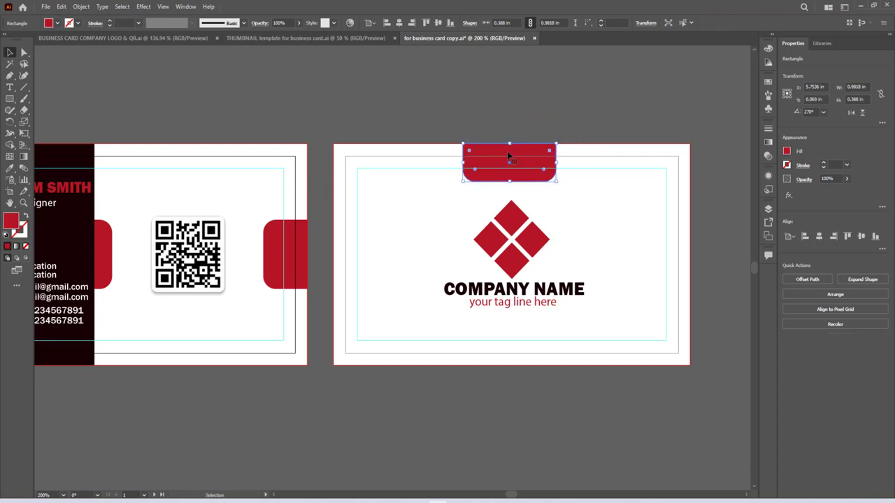
- Duplicate the top tab and reflect the copy upside down with Transform > Reflect
left_click_drag(508, 156, 509, 180)
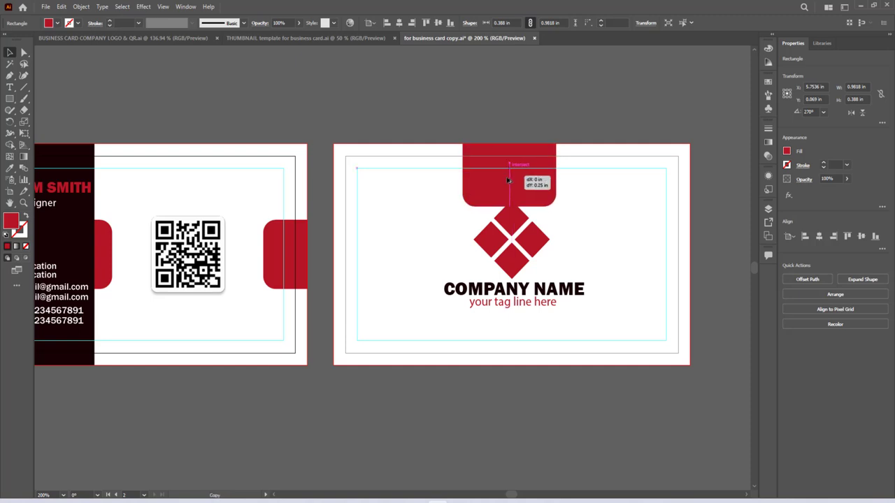
right_click(498, 188)
mouse_move(528, 373)
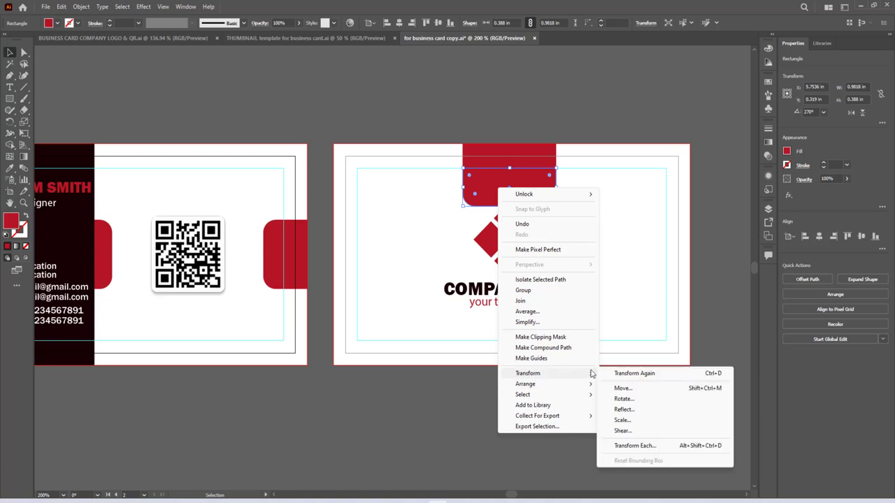
left_click(624, 411)
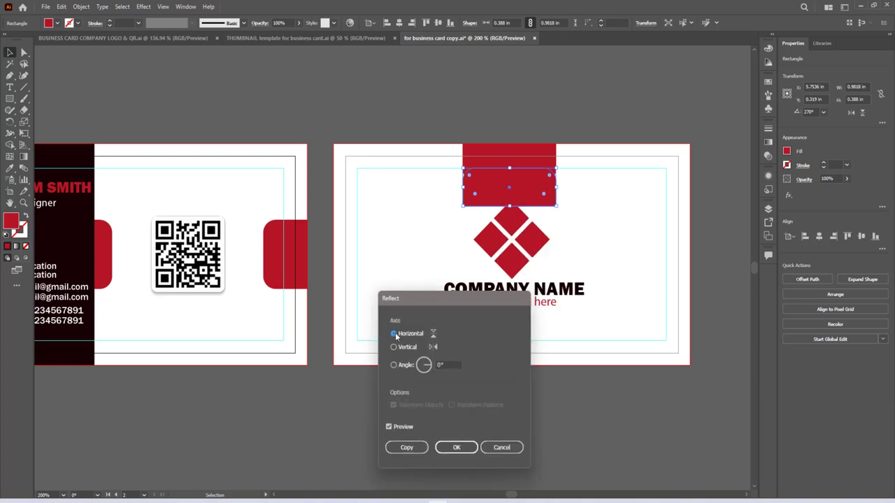
left_click(456, 447)
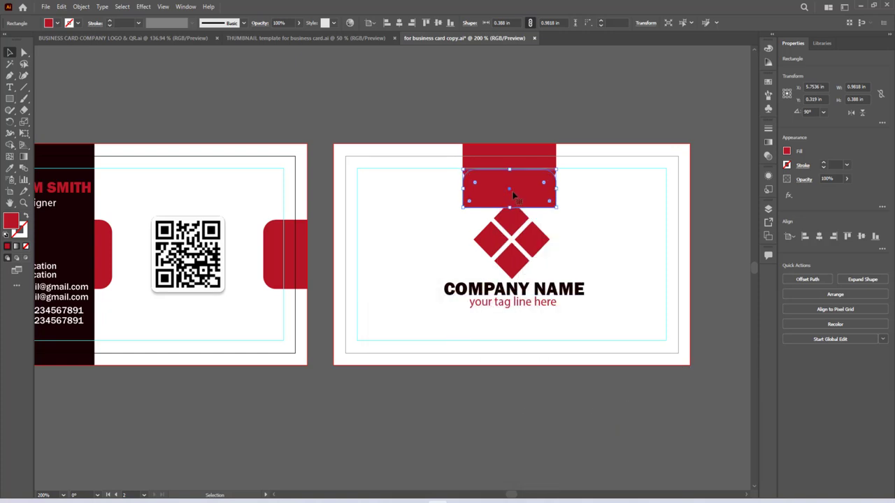
- Move the flipped tab to the back card's bottom edge and scale it down
key("shift+Down")
key("shift+Down")
key("shift+Down")
key("shift+Down")
key("shift+Down")
key("shift+Down")
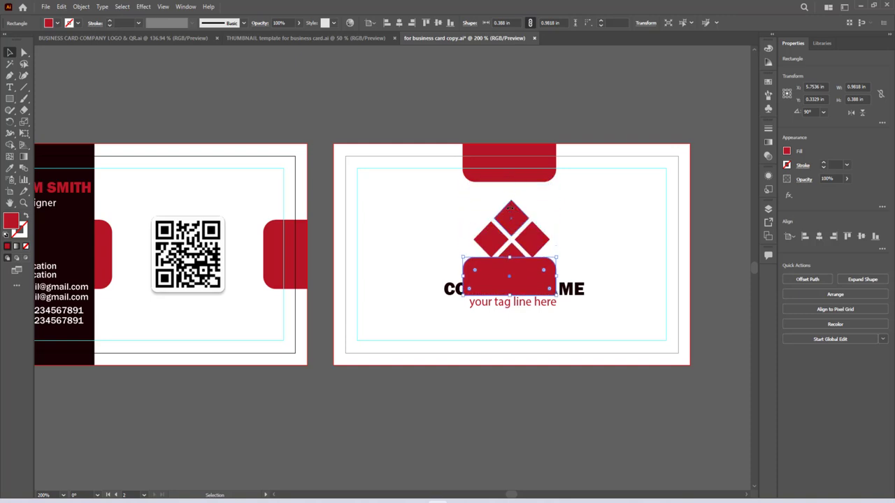
key("shift+Down")
key("shift+Down")
key("shift+Down")
key("shift+Down")
key("shift+Down")
key("shift+Down")
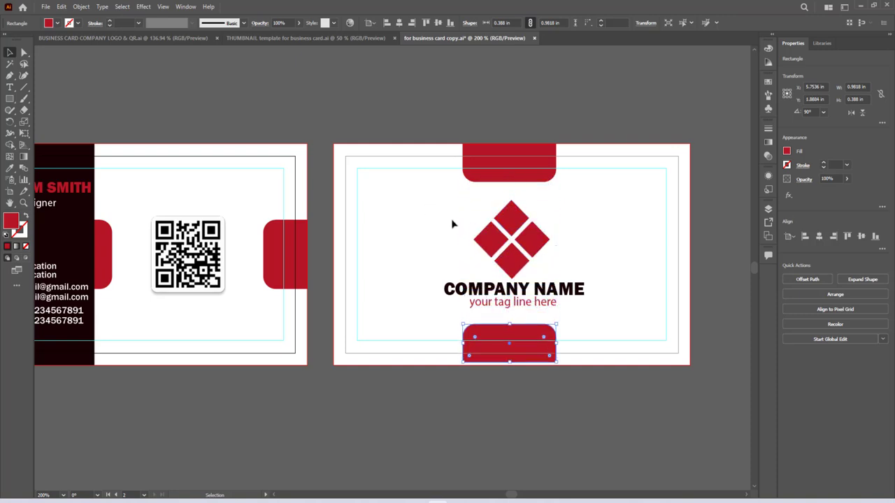
key("shift+Down")
key("shift+Up")
key("shift+Up")
key("Up")
key("Up")
key("Down")
key("Down")
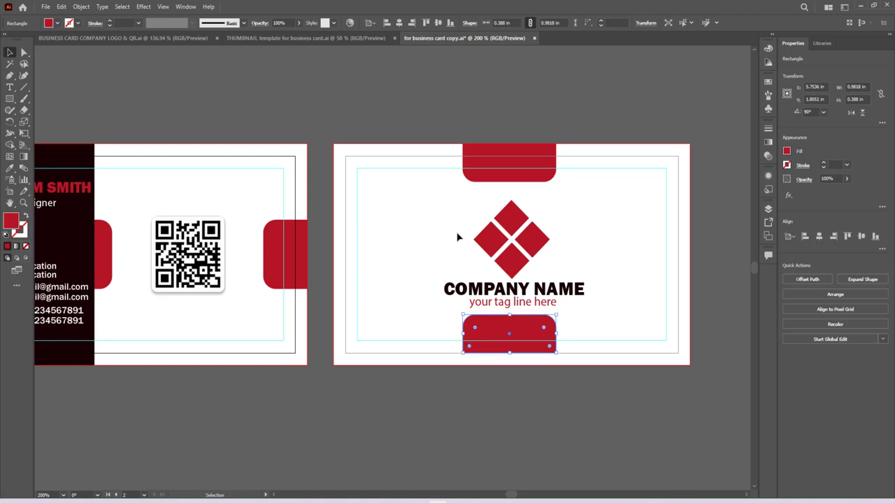
left_click_drag(462, 316, 486, 326)
left_click(292, 114)
key("m")
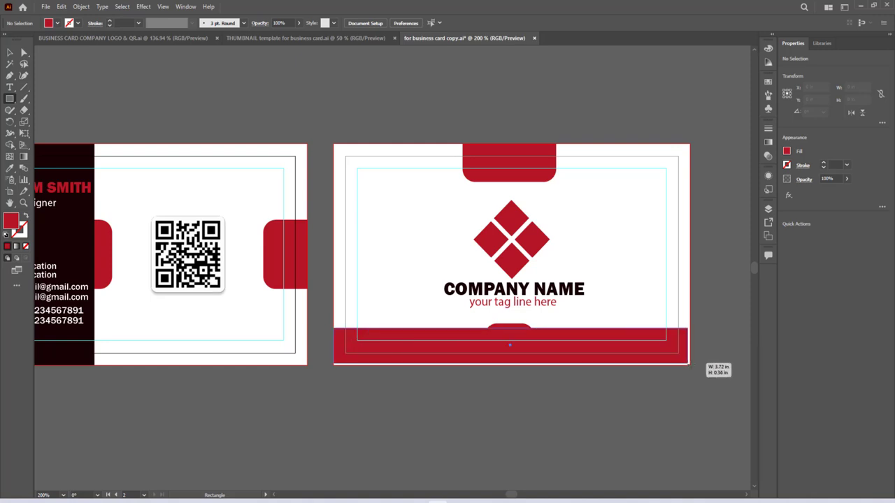
- Draw a band across the back card's bottom with rounded corners and the front panel's dark maroon fill
left_click_drag(334, 328, 691, 365)
left_click_drag(511, 328, 511, 331)
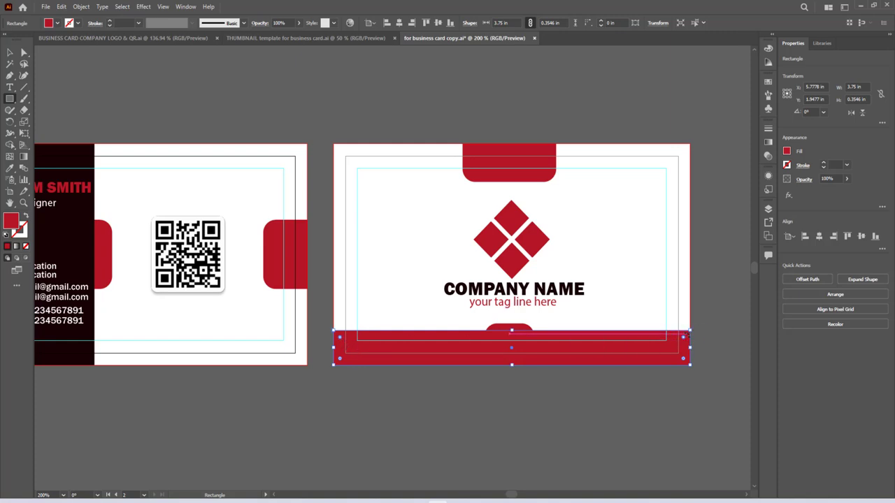
left_click_drag(684, 340, 667, 359)
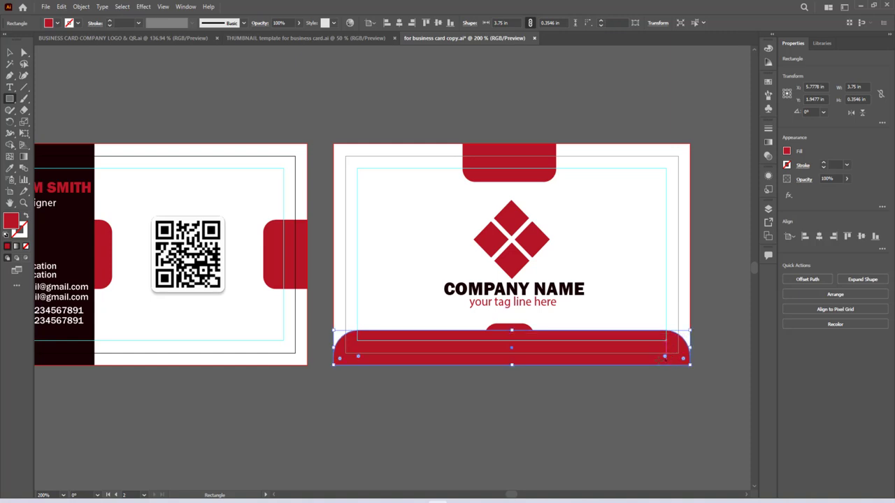
left_click(10, 170)
left_click(70, 262)
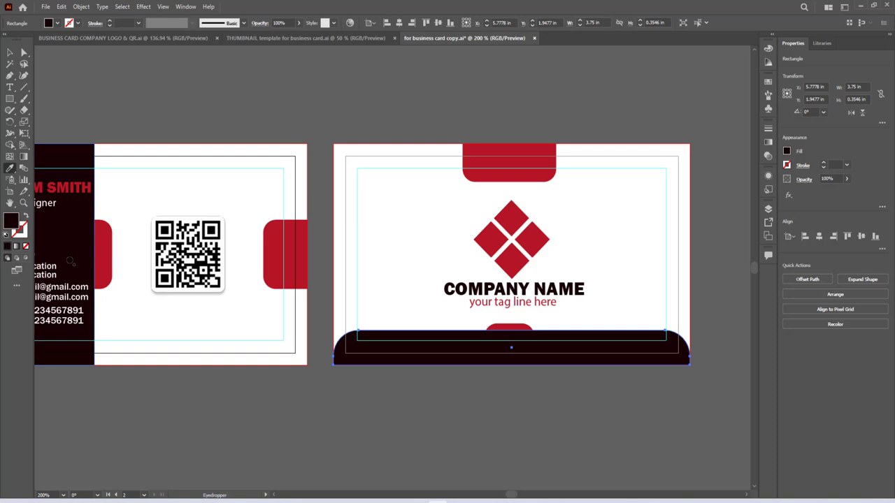
- Reposition and slightly shrink the logo and company name group
left_click(10, 52)
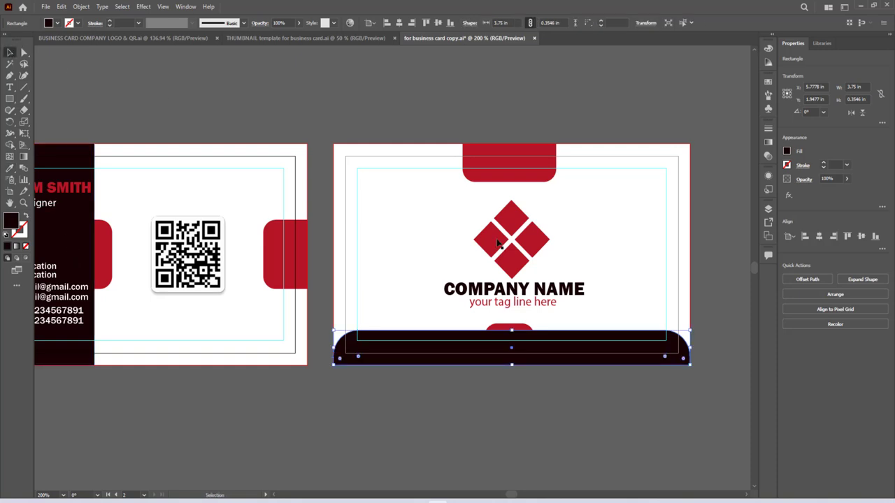
left_click_drag(518, 261, 518, 257)
key("Down")
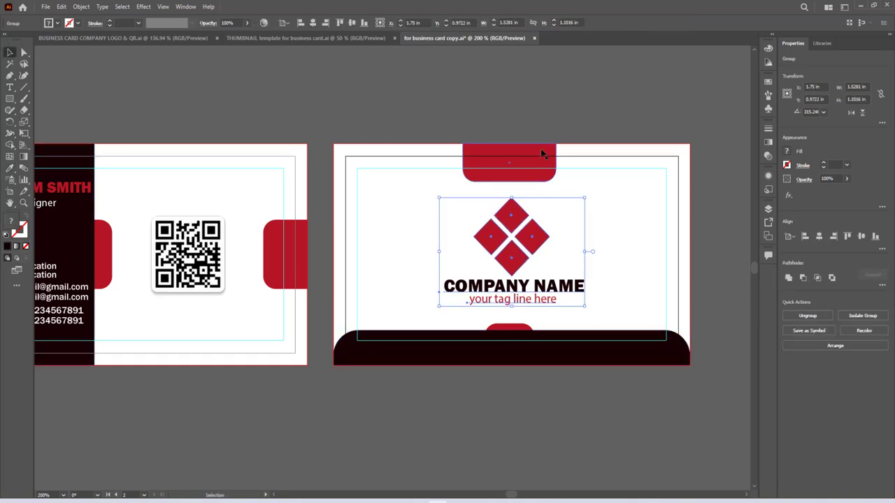
left_click_drag(439, 200, 450, 207)
left_click(439, 190)
- Centre the top and bottom red tabs horizontally, then seat the top tab against the card's top edge
left_click(497, 157)
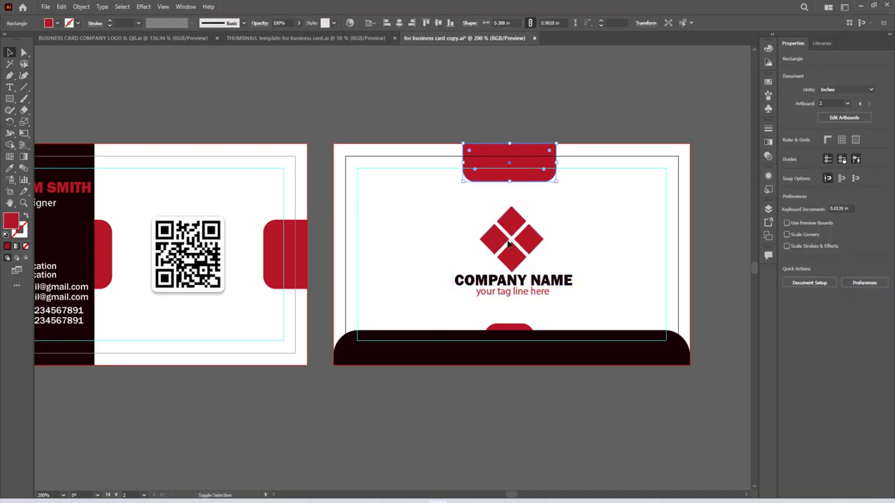
left_click(509, 330, "shift")
right_click(518, 166)
left_click(559, 241)
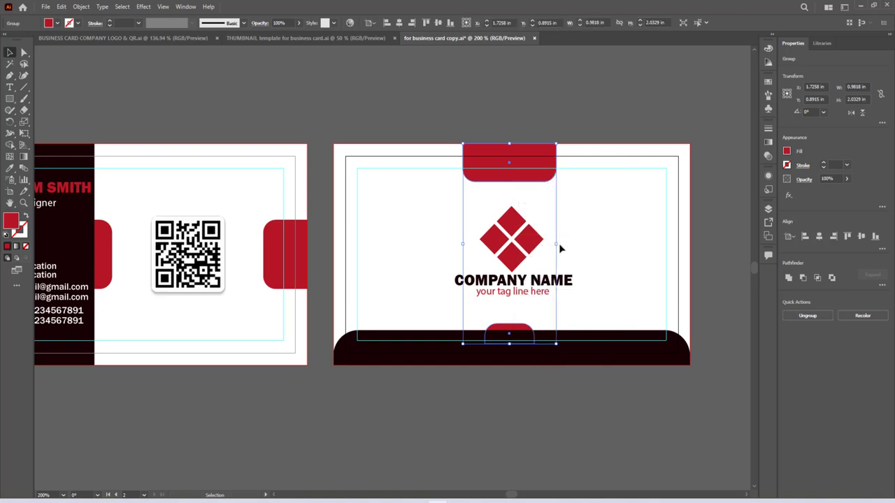
left_click(401, 24)
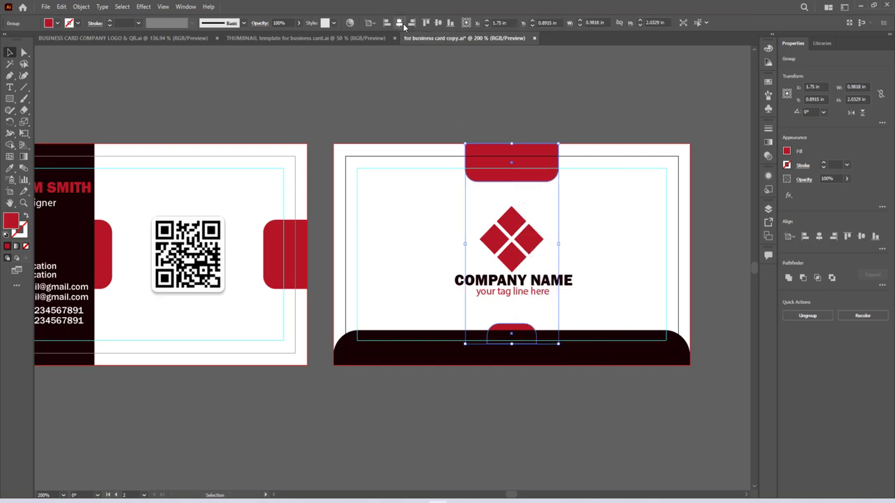
left_click(435, 23)
key("ctrl+z")
right_click(522, 148)
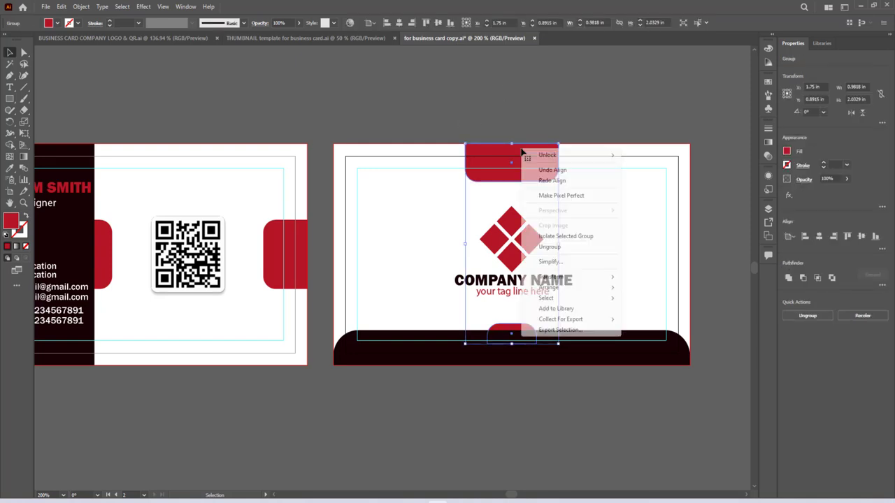
left_click(550, 247)
left_click_drag(548, 172, 547, 163)
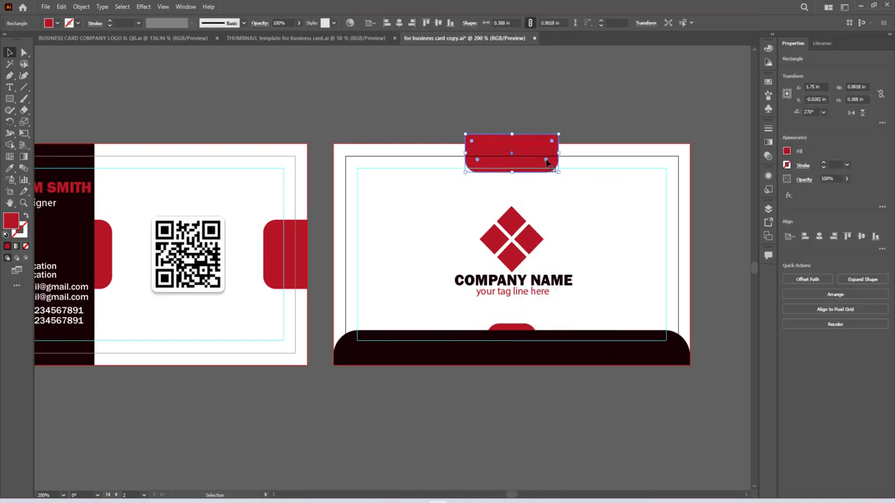
left_click_drag(502, 139, 502, 141)
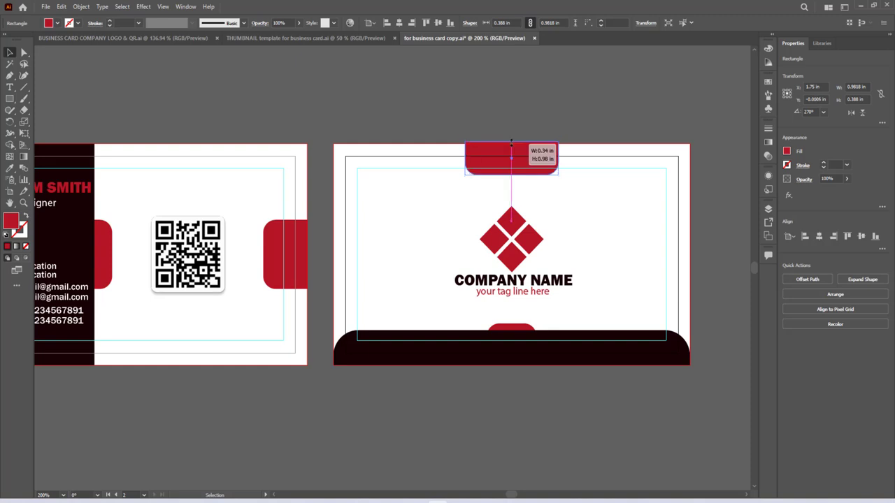
- Bring both cards into view and try stretching the name heading wider, then undo it
left_click(318, 184)
scroll(318, 184, "down", 1)
left_click_drag(309, 196, 390, 196)
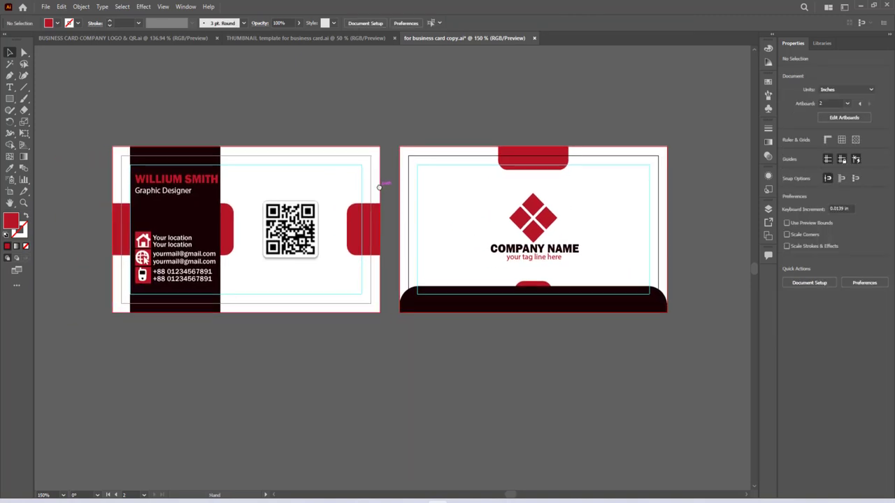
left_click(185, 190)
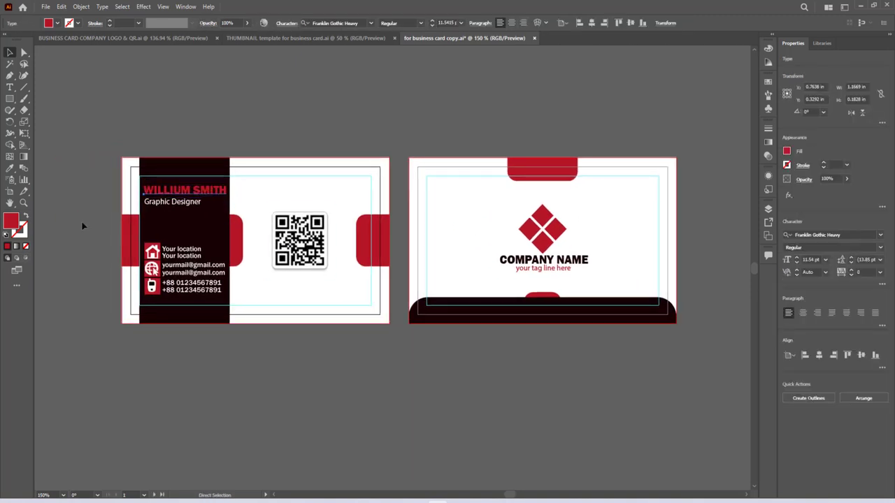
scroll(154, 218, "up", 2)
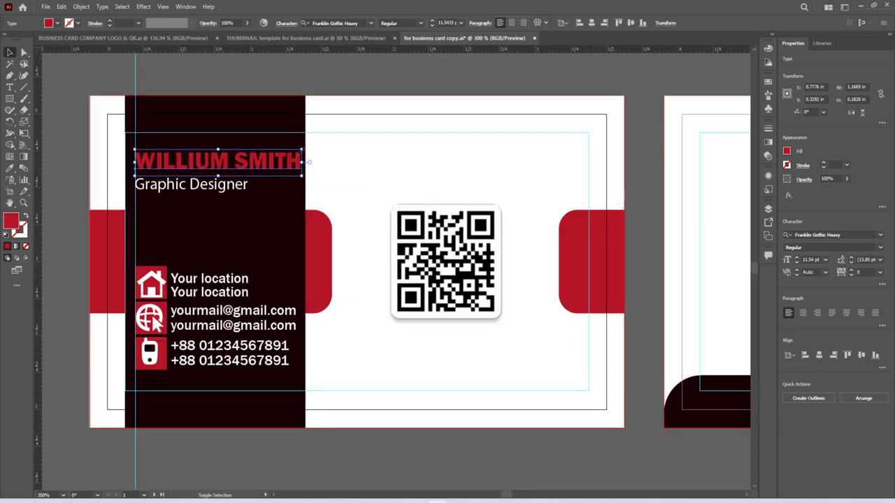
left_click_drag(297, 150, 299, 150)
key("ctrl+z")
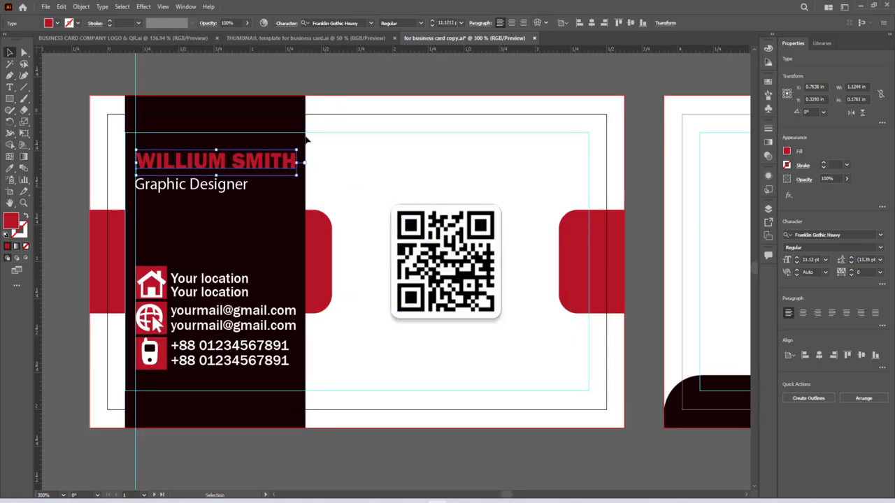
- Recolour the phone icon's inner parts with the Eyedropper
scroll(157, 366, "up", 2)
key("a")
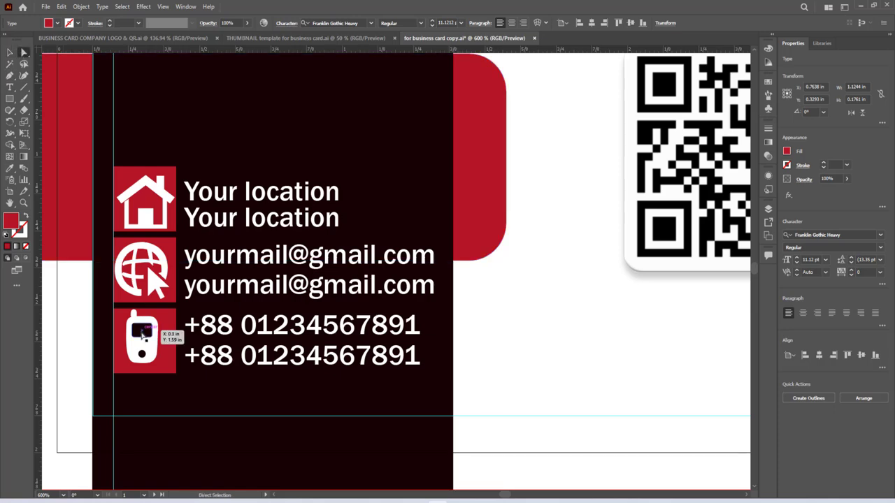
left_click(142, 335)
key("i")
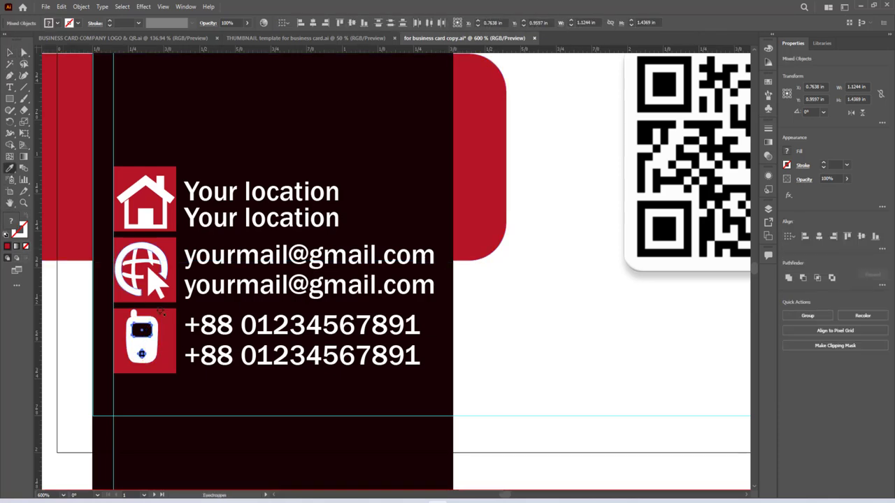
left_click(160, 313)
- Zoom out to show both sides of the card
key("v")
left_click(425, 326)
key("ctrl+minus")
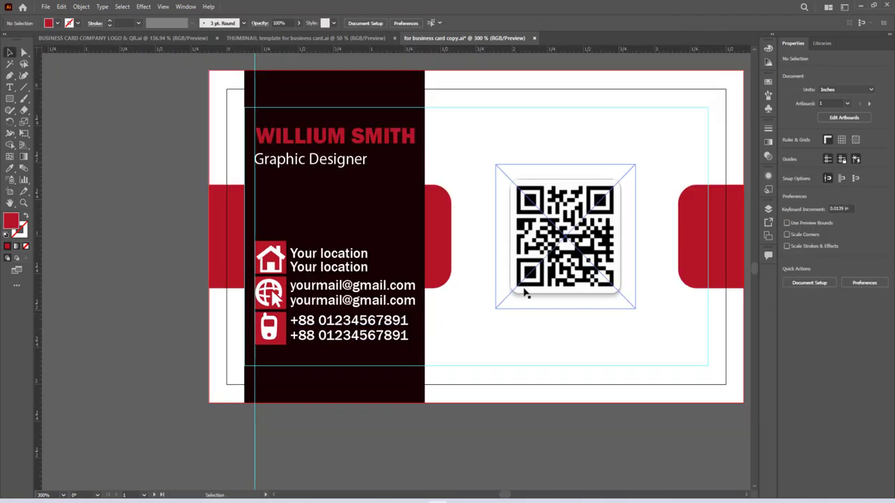
key("ctrl+minus")
key("ctrl+minus")
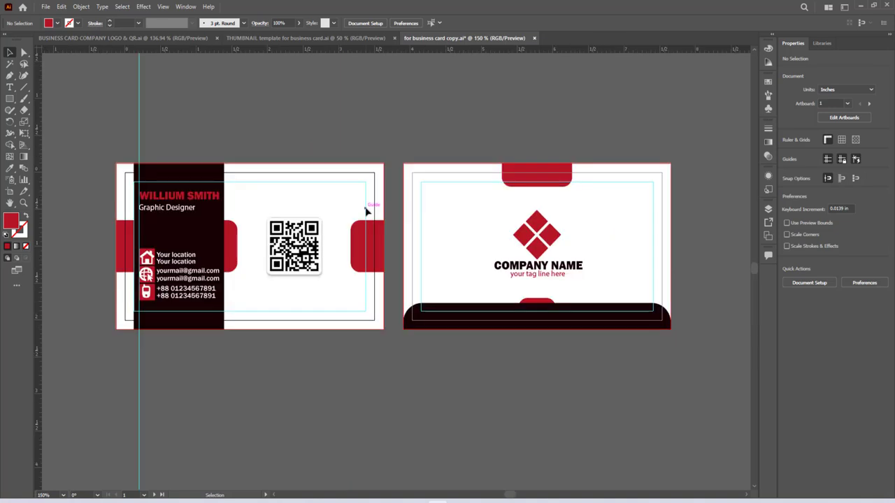